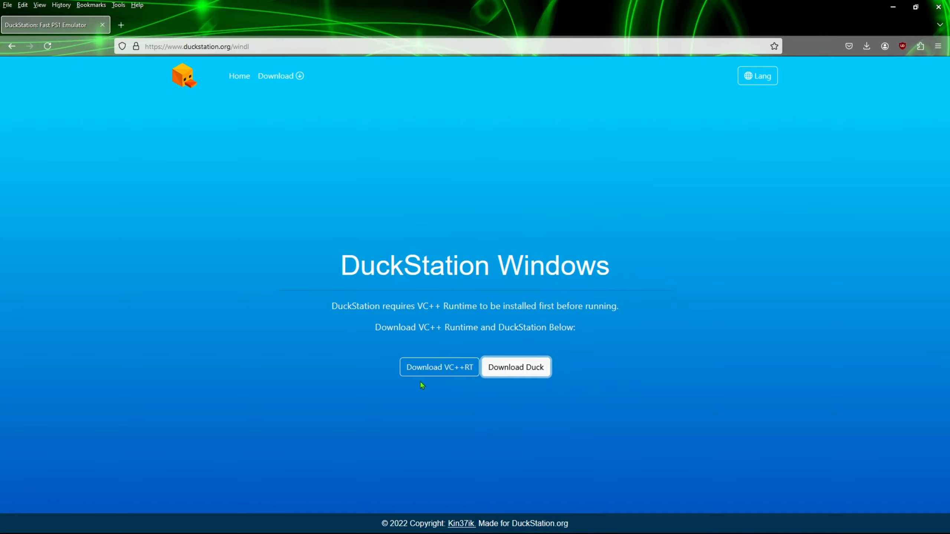
Show Firefox's Downloads list with duckstation-windows-x64-release.zip and VC_redist.x64.exe.
{"action": "left_click", "coordinate": [118, 5]}
{"action": "left_click", "coordinate": [125, 22]}
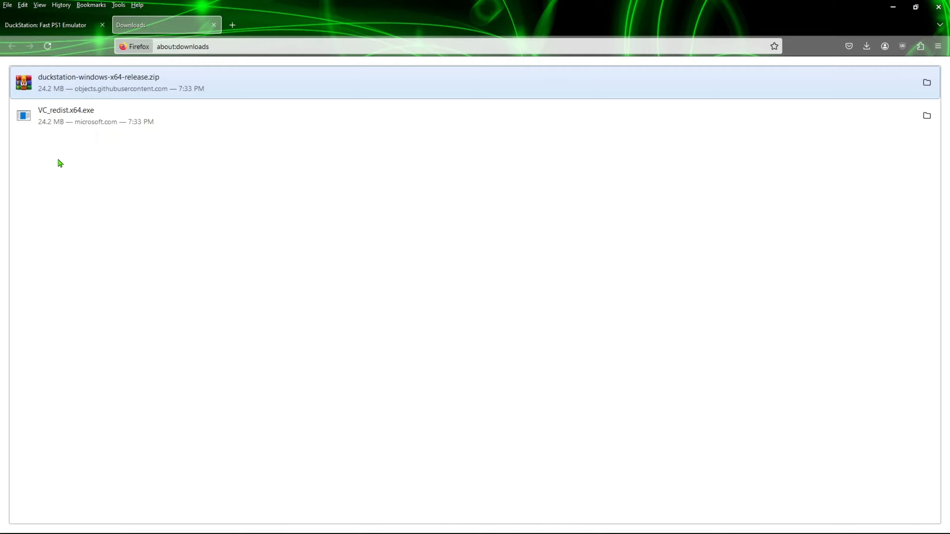
Run VC_redist.x64.exe and cancel its setup, since the runtime is already installed.
{"action": "double_click", "coordinate": [41, 121]}
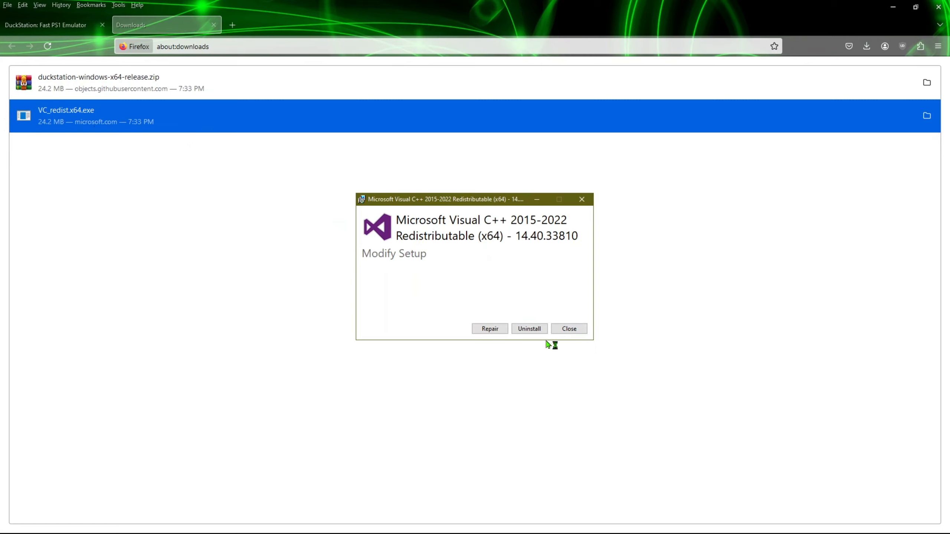
{"action": "left_click", "coordinate": [568, 329]}
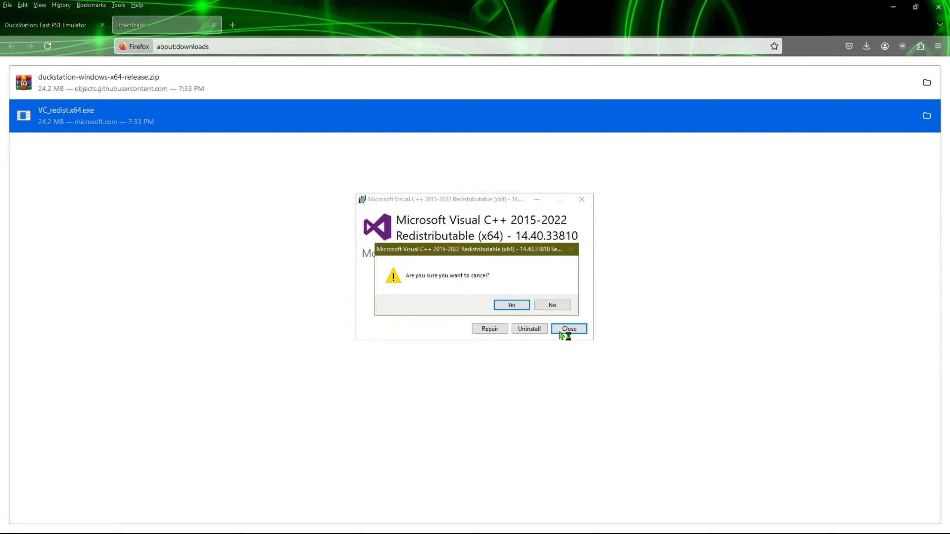
{"action": "left_click", "coordinate": [512, 306]}
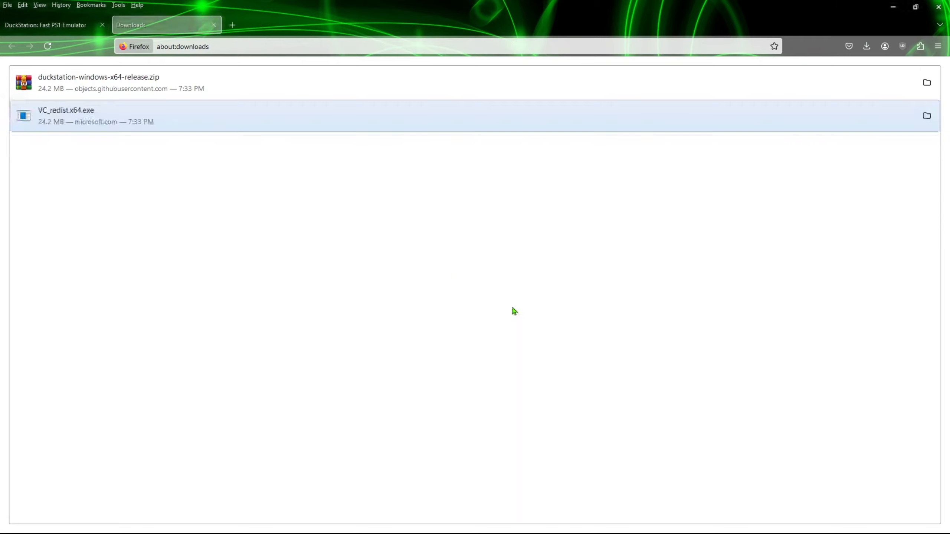
Close the Downloads page, recheck the downloads list, then close Firefox.
{"action": "left_click", "coordinate": [259, 312]}
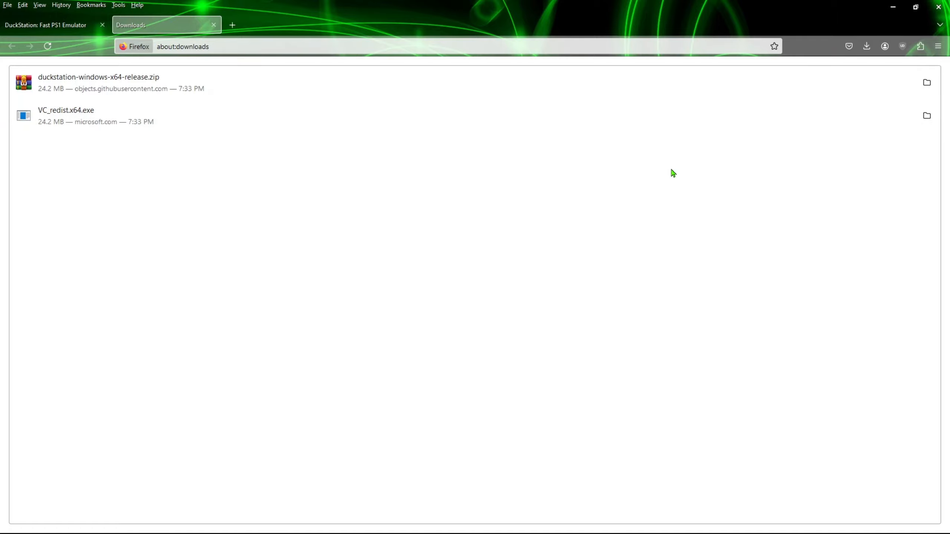
{"action": "left_click", "coordinate": [213, 24]}
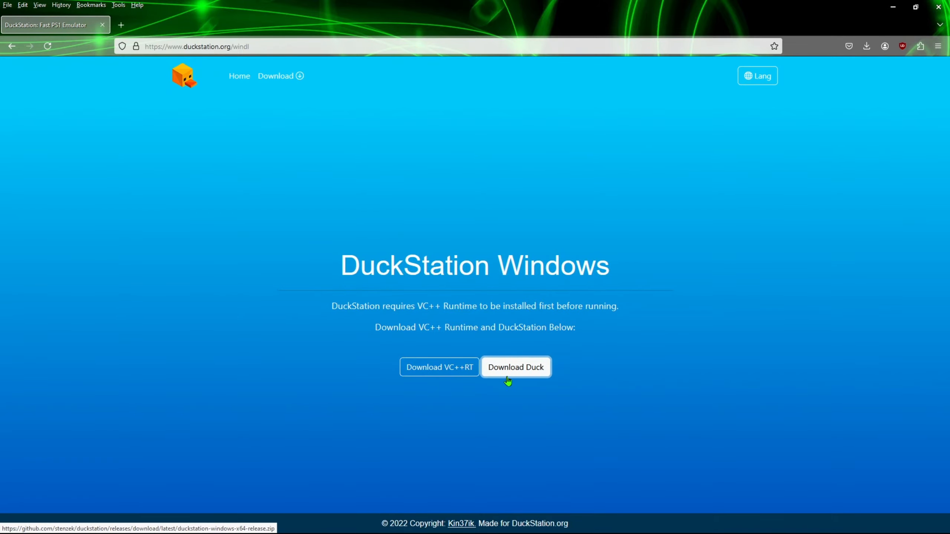
{"action": "left_click", "coordinate": [118, 5]}
{"action": "left_click", "coordinate": [126, 20]}
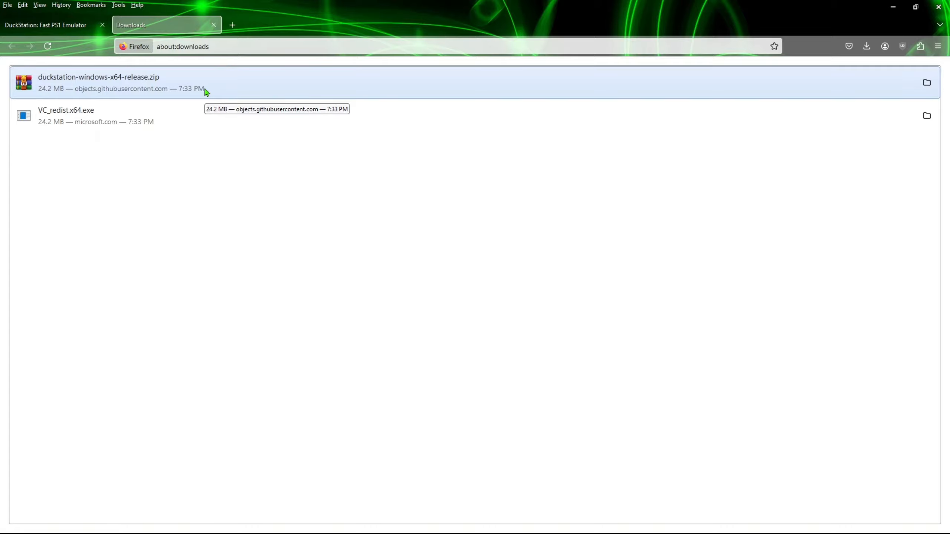
{"action": "left_click", "coordinate": [938, 7]}
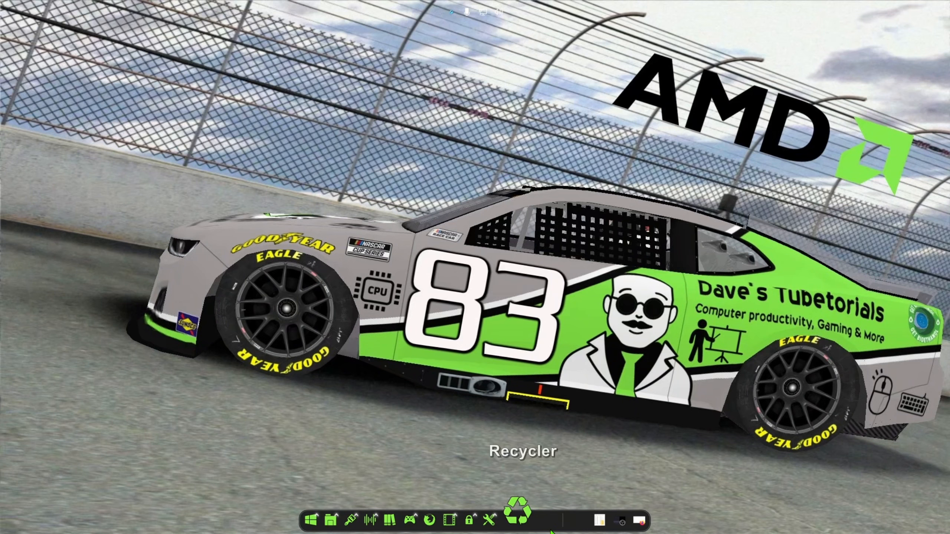
Launch duckstation-qt-x64-ReleaseLTCG.exe from the duckstation-windows-x64-release folder.
{"action": "left_click", "coordinate": [561, 518]}
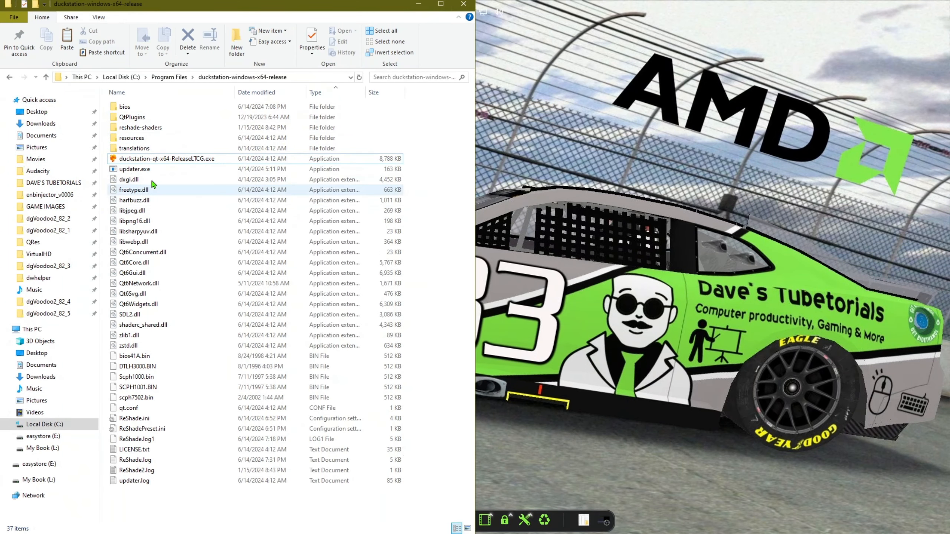
{"action": "double_click", "coordinate": [176, 159]}
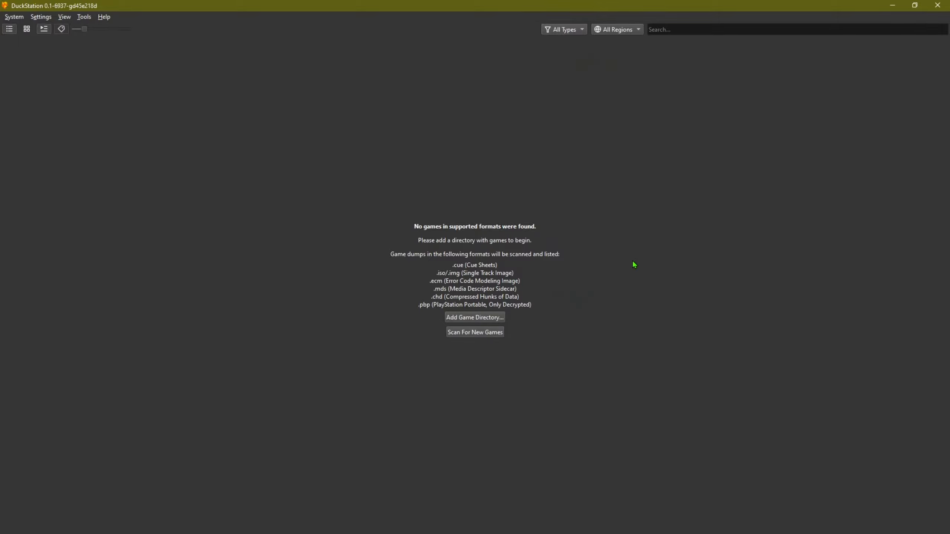
Browse My Book (L:) to PSX Game Temp and pick Gran Turismo (USA) (v1.1) as a game directory.
{"action": "left_click", "coordinate": [474, 317]}
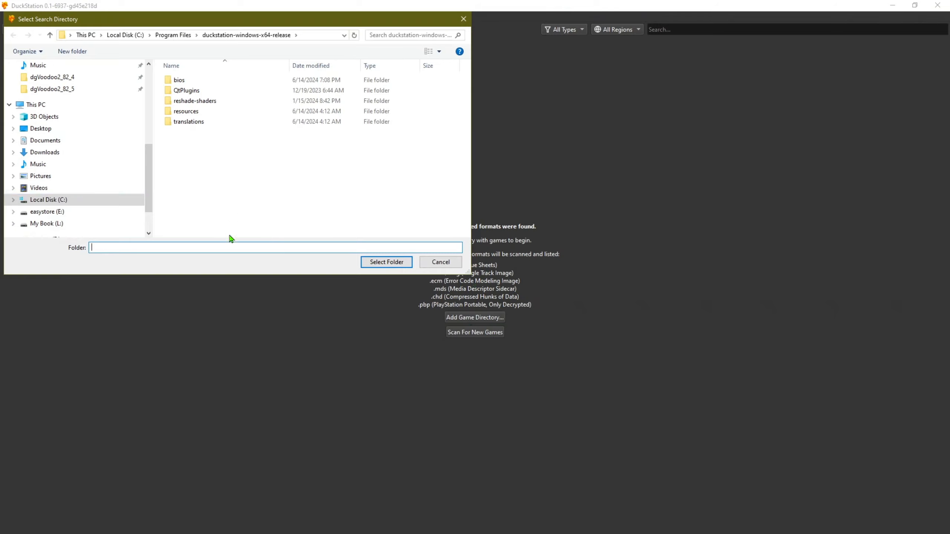
{"action": "left_click_drag", "start_coordinate": [234, 274], "coordinate": [248, 154]}
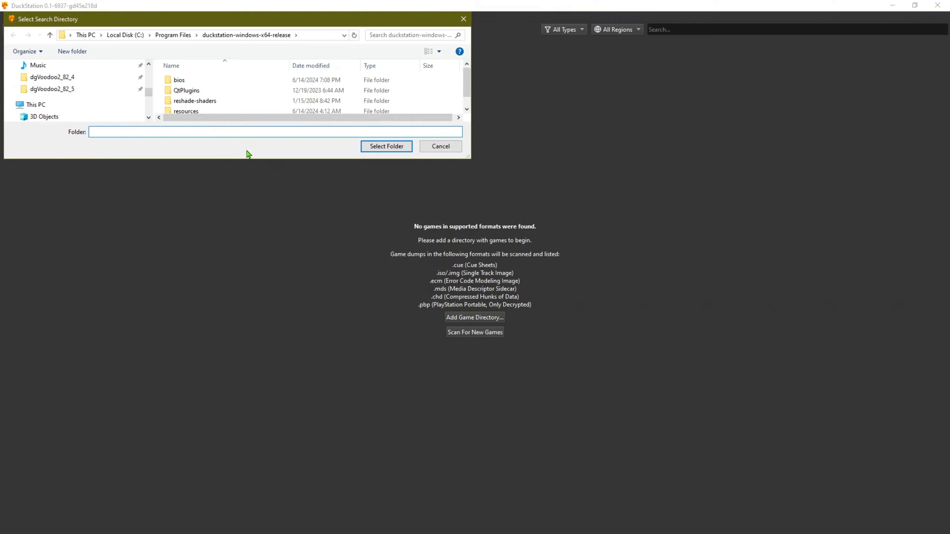
{"action": "left_click_drag", "start_coordinate": [148, 97], "coordinate": [148, 112]}
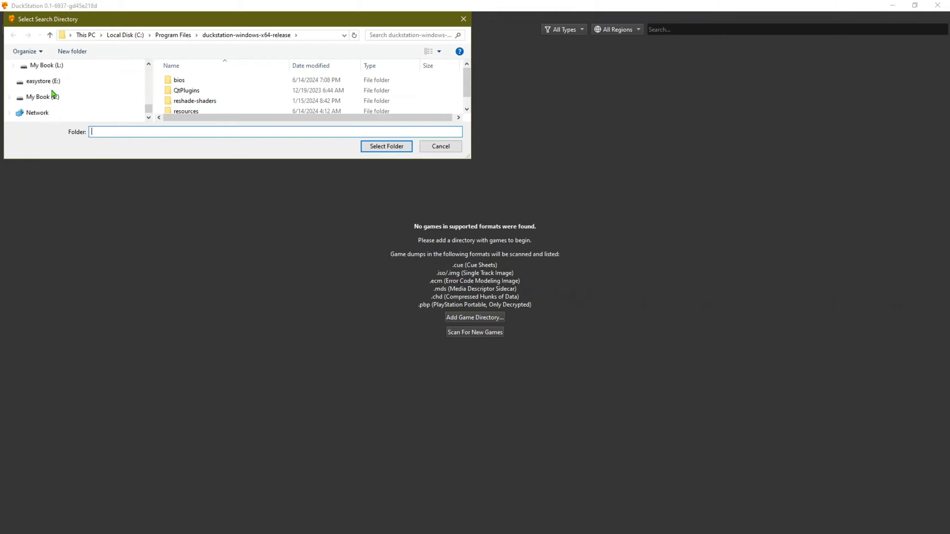
{"action": "left_click", "coordinate": [60, 66]}
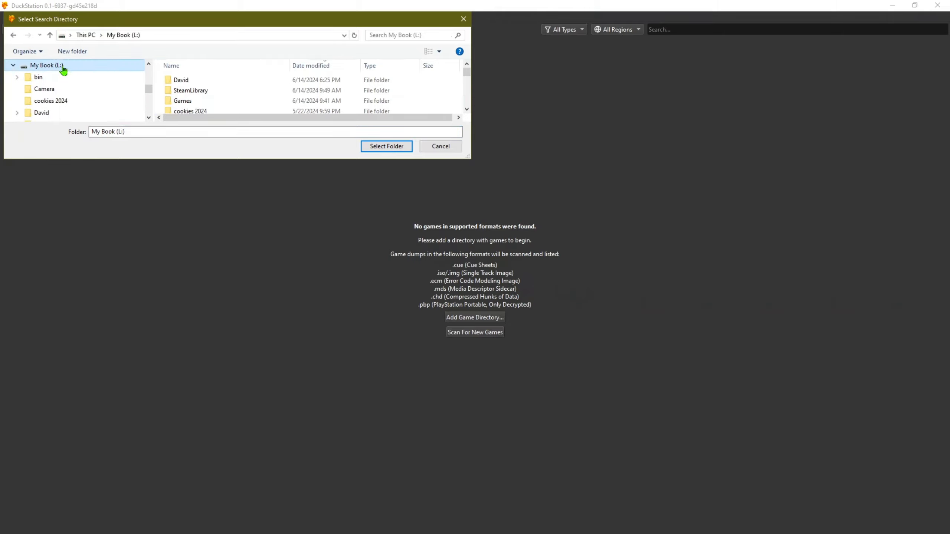
{"action": "double_click", "coordinate": [182, 82]}
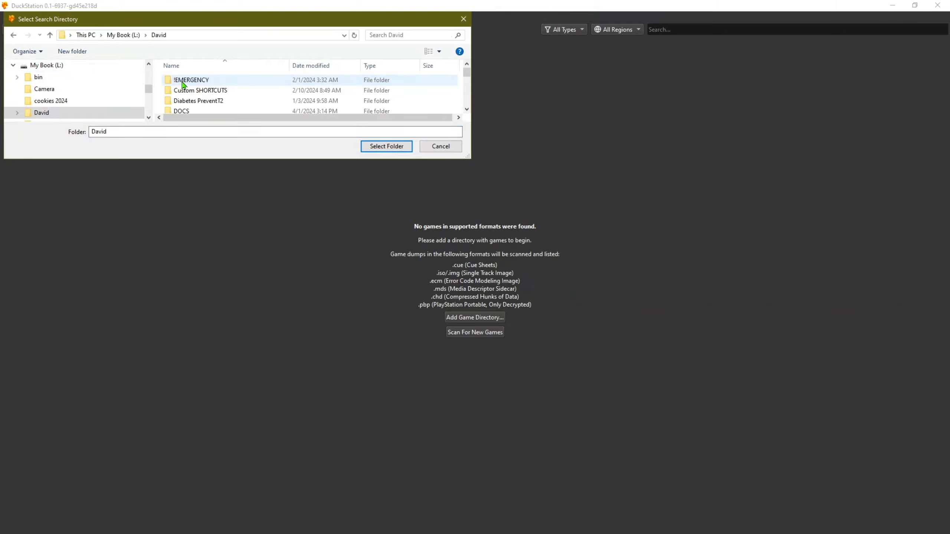
{"action": "left_click", "coordinate": [207, 66]}
{"action": "key", "text": "p"}
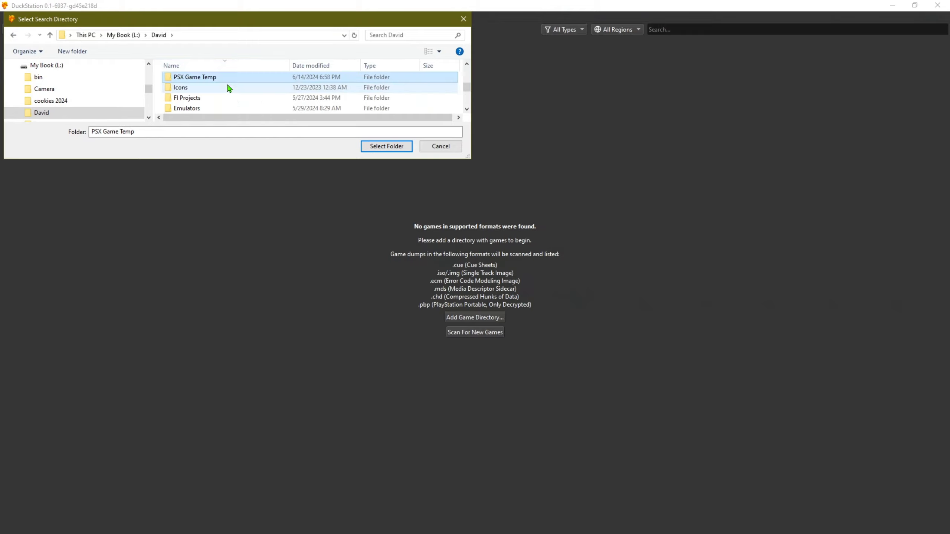
{"action": "double_click", "coordinate": [197, 80]}
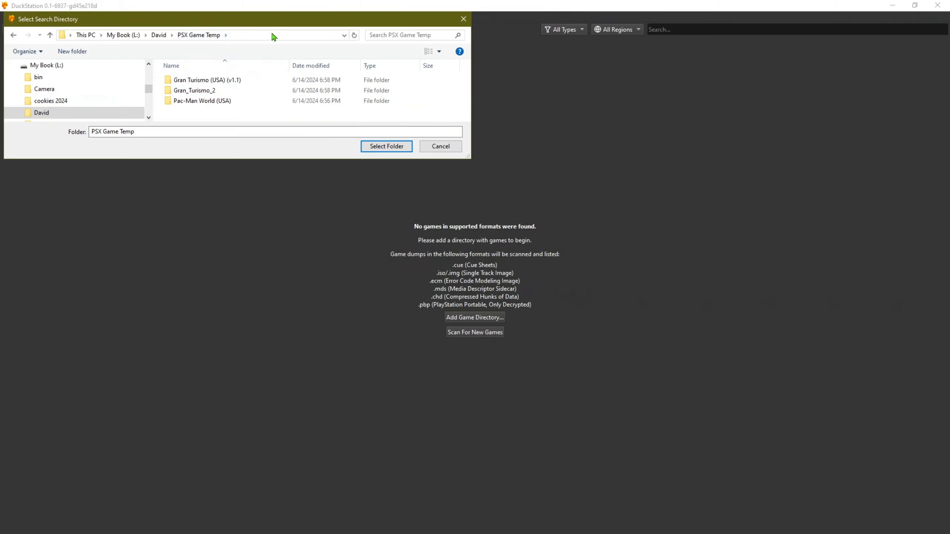
{"action": "double_click", "coordinate": [212, 82]}
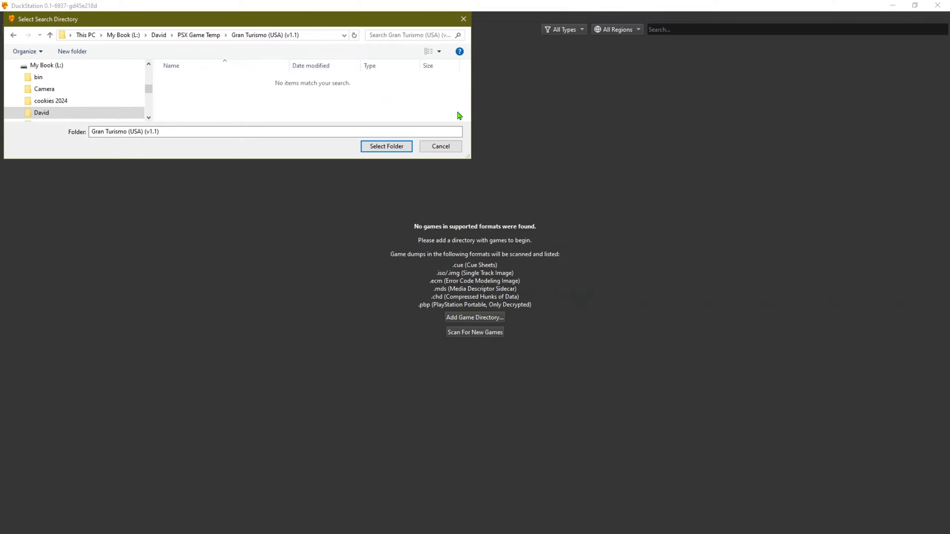
{"action": "left_click", "coordinate": [13, 35]}
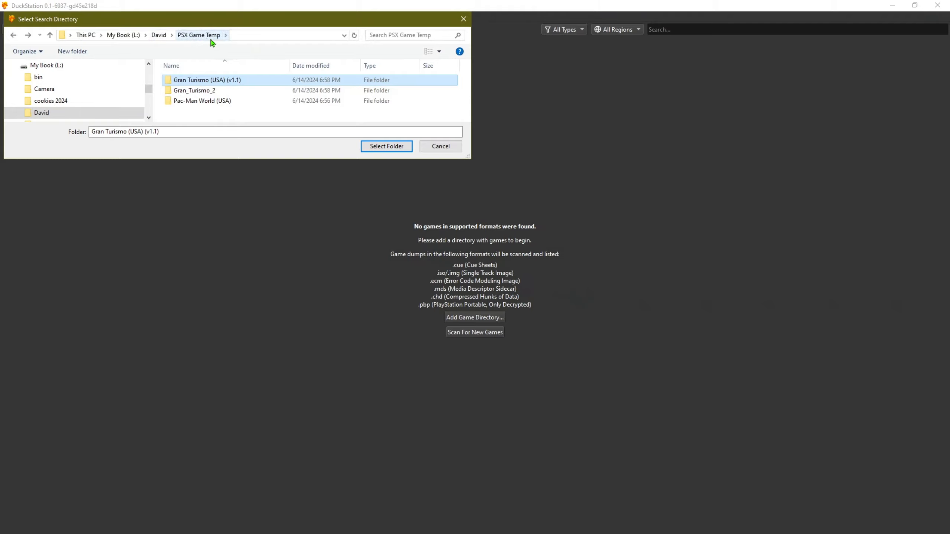
{"action": "left_click", "coordinate": [387, 146]}
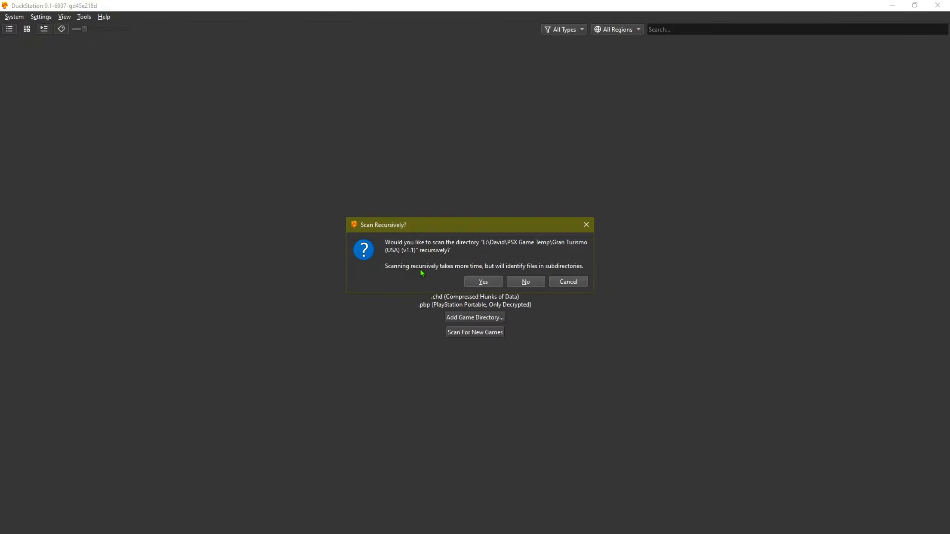
{"action": "left_click", "coordinate": [482, 283]}
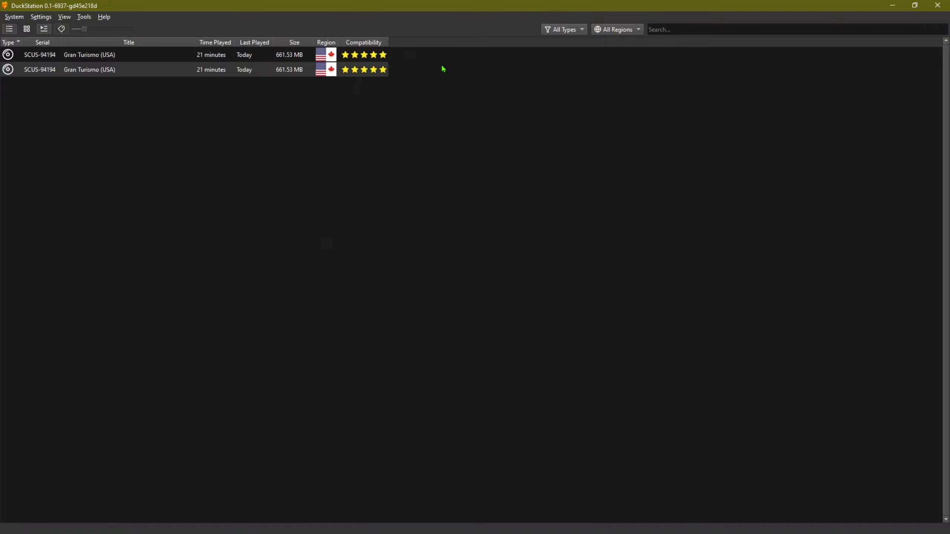
{"action": "left_click", "coordinate": [103, 16]}
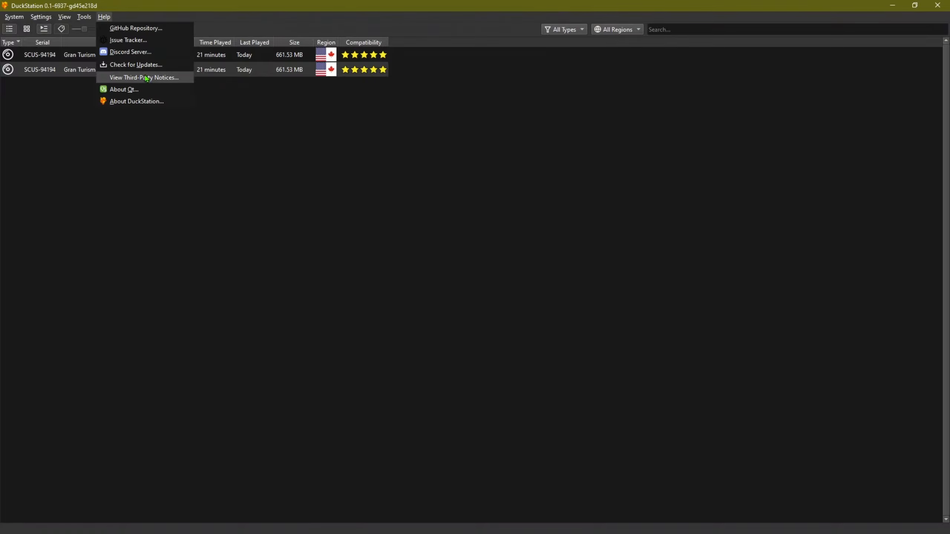
{"action": "left_click", "coordinate": [135, 64]}
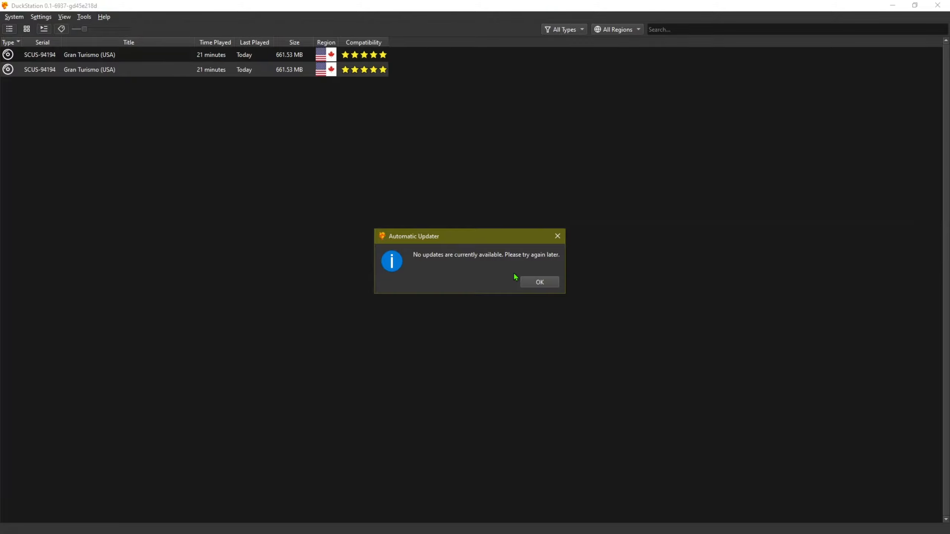
{"action": "left_click", "coordinate": [529, 280]}
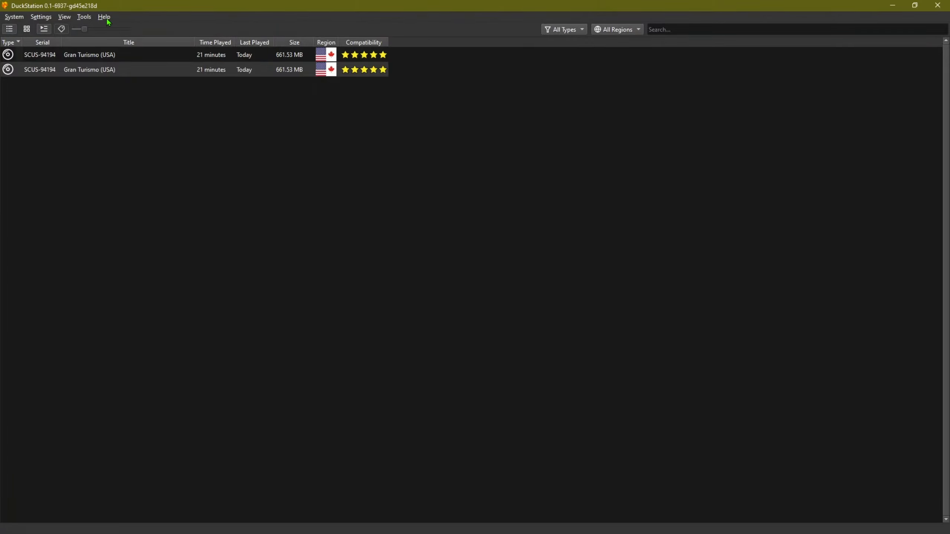
{"action": "left_click", "coordinate": [11, 18]}
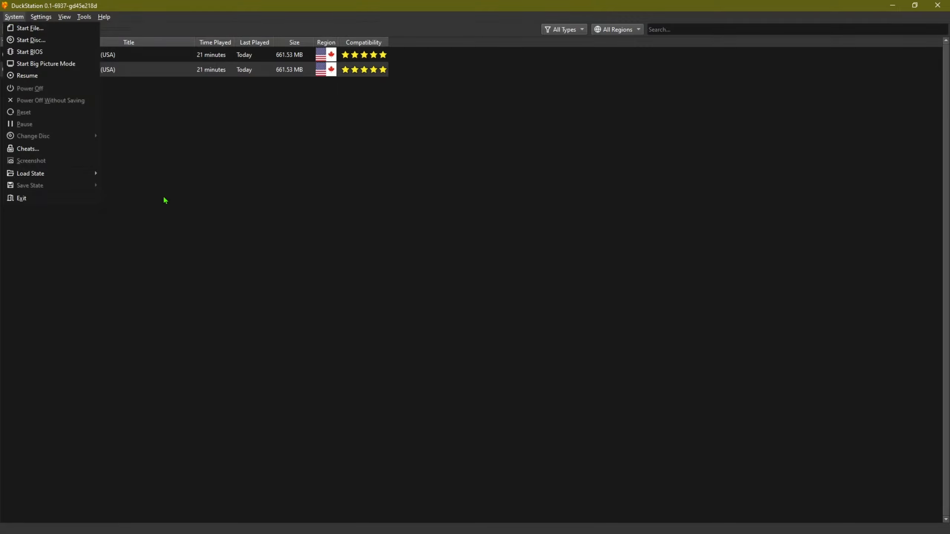
Dismiss the System menu and open the Settings menu's category list.
{"action": "left_click", "coordinate": [212, 198]}
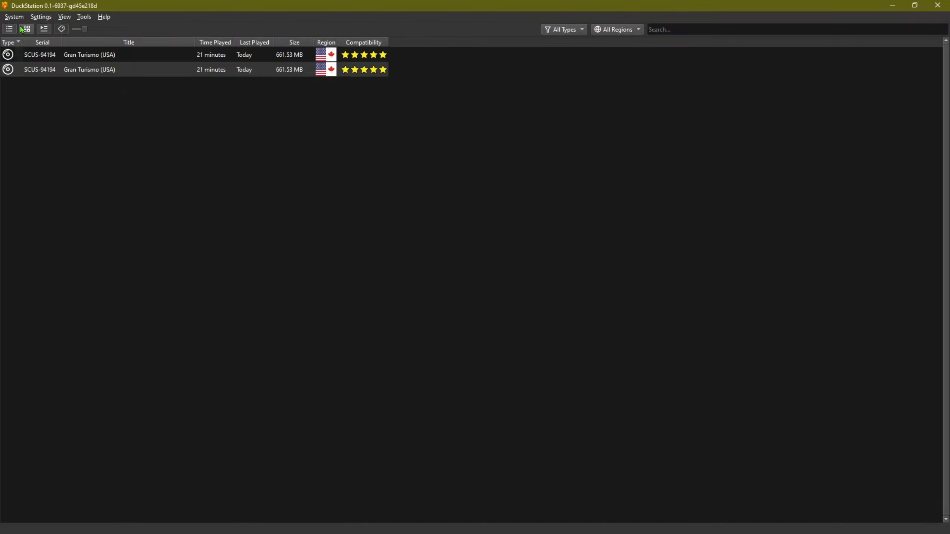
{"action": "left_click", "coordinate": [10, 19]}
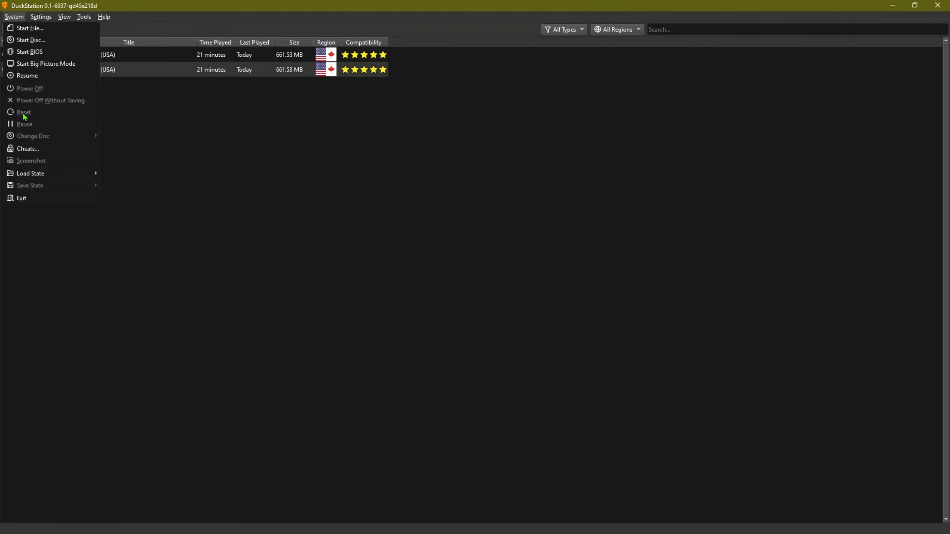
{"action": "left_click", "coordinate": [37, 20]}
Open the Settings window on its BIOS page from the Settings menu.
{"action": "left_click", "coordinate": [36, 22]}
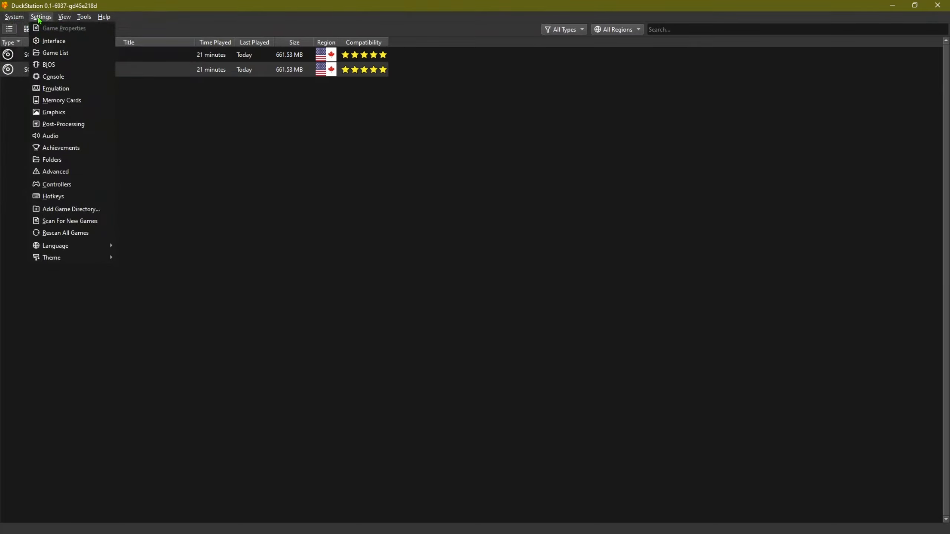
{"action": "left_click", "coordinate": [48, 68]}
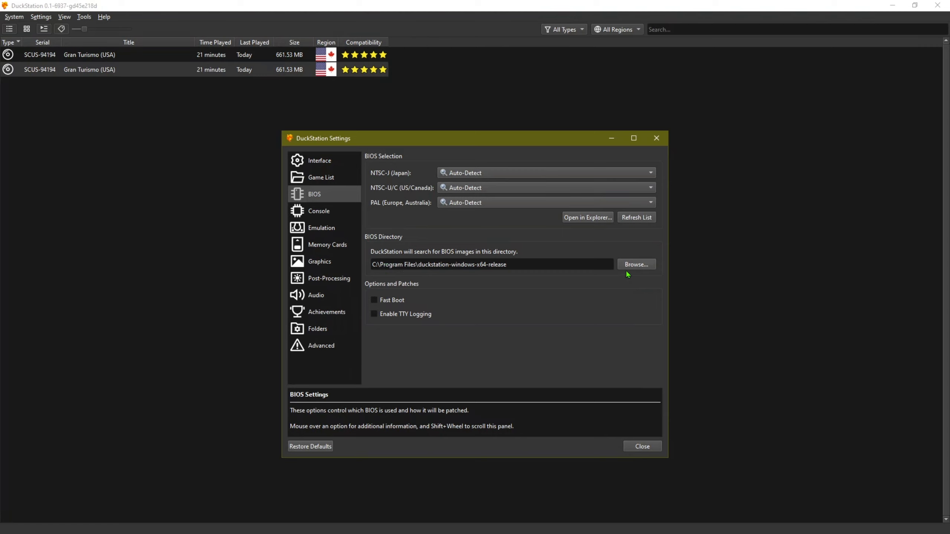
Browse the BIOS folder picker to the Documents folder.
{"action": "left_click", "coordinate": [635, 266]}
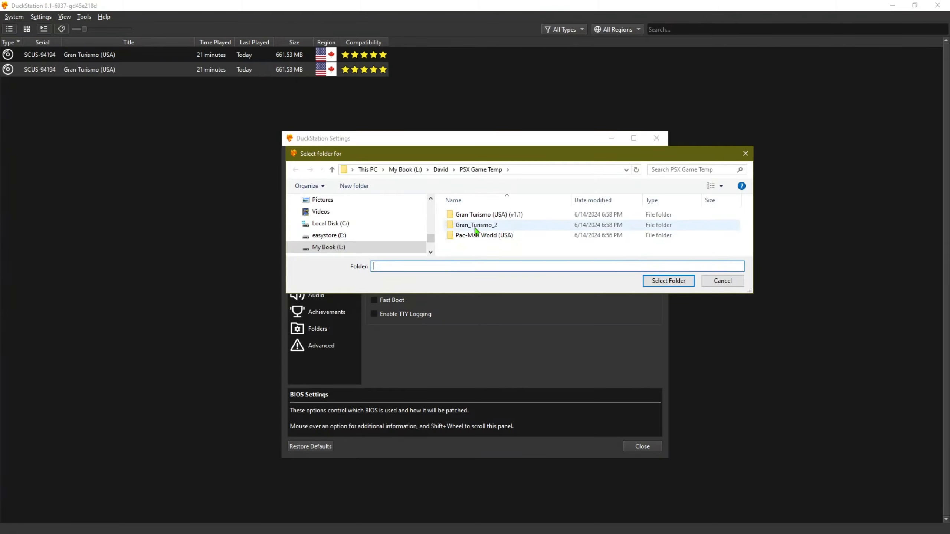
{"action": "left_click_drag", "start_coordinate": [432, 240], "coordinate": [431, 205]}
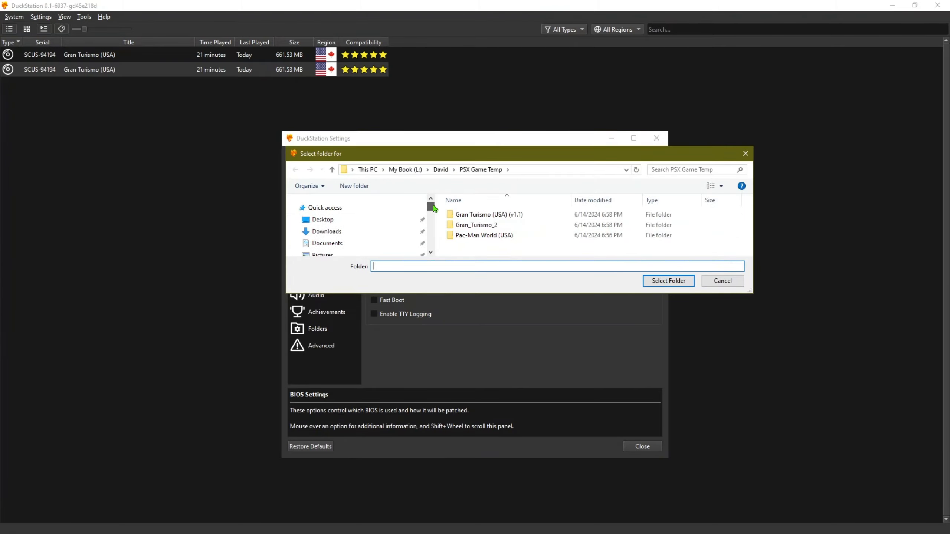
{"action": "left_click", "coordinate": [431, 252]}
{"action": "left_click", "coordinate": [431, 252]}
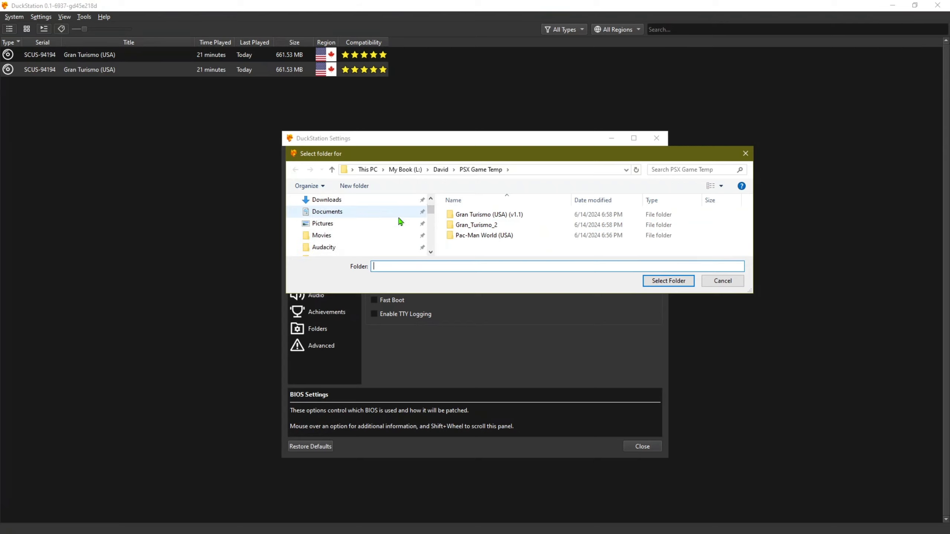
{"action": "left_click", "coordinate": [328, 212]}
{"action": "scroll", "coordinate": [511, 226], "scroll_direction": "down", "scroll_amount": 5}
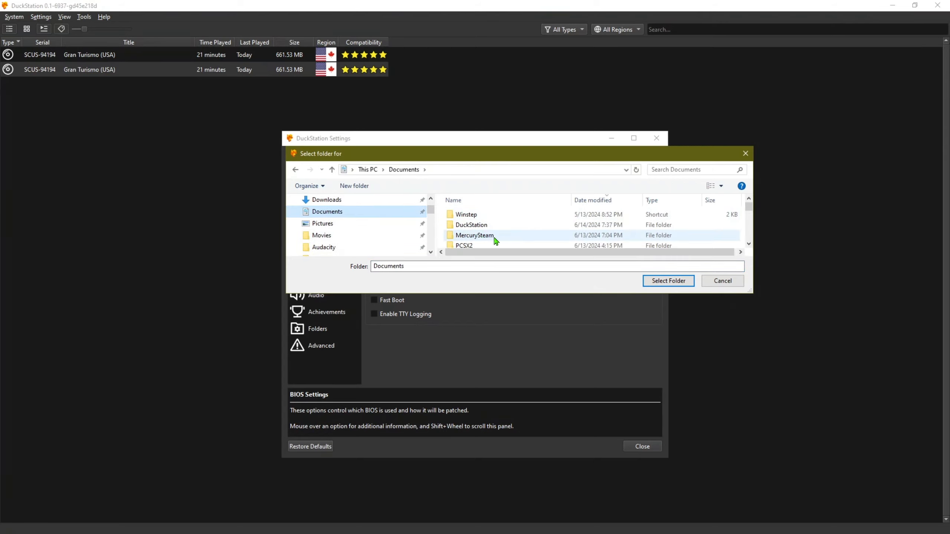
{"action": "scroll", "coordinate": [525, 239], "scroll_direction": "down", "scroll_amount": 1}
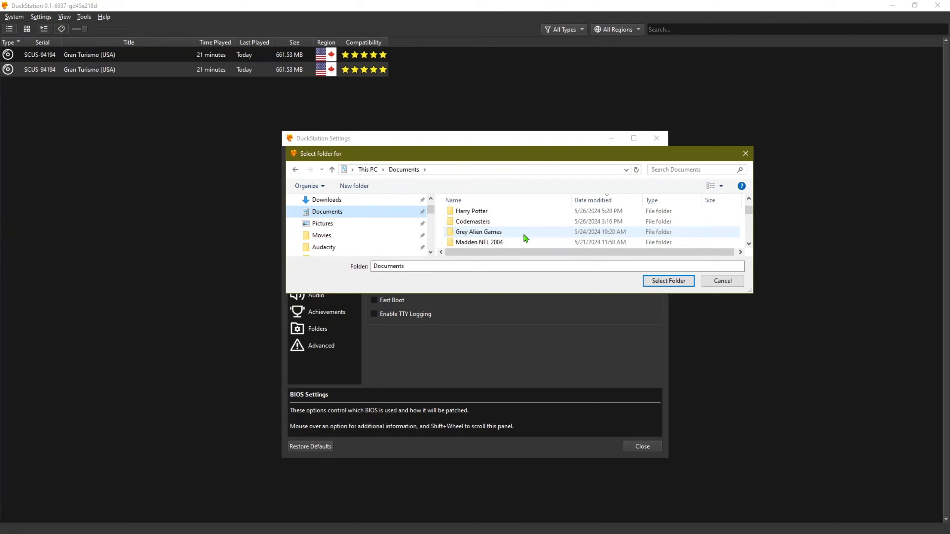
{"action": "scroll", "coordinate": [526, 238], "scroll_direction": "up", "scroll_amount": 6}
Select Documents\DuckStation\bios as the BIOS directory.
{"action": "left_click", "coordinate": [495, 207]}
{"action": "left_click", "coordinate": [471, 225]}
{"action": "key", "text": "p"}
{"action": "key", "text": "d"}
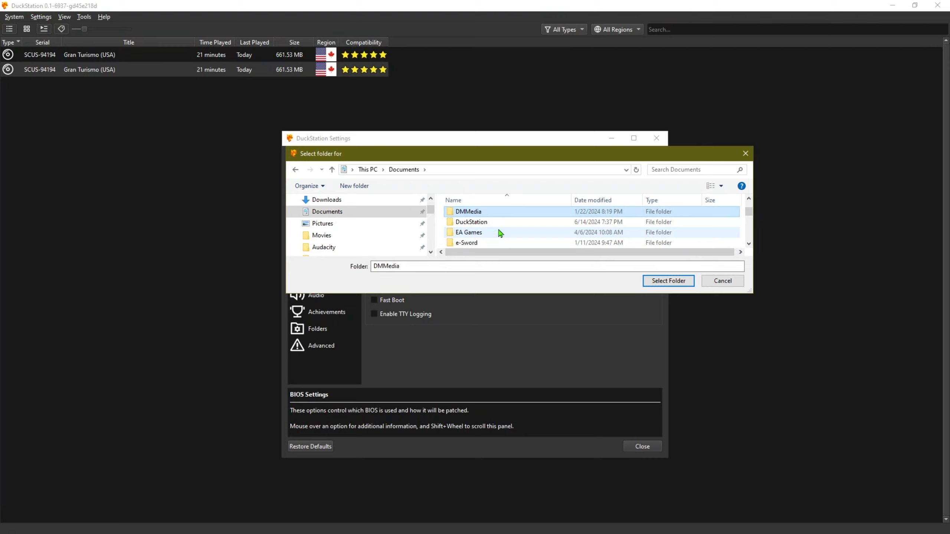
{"action": "double_click", "coordinate": [470, 224]}
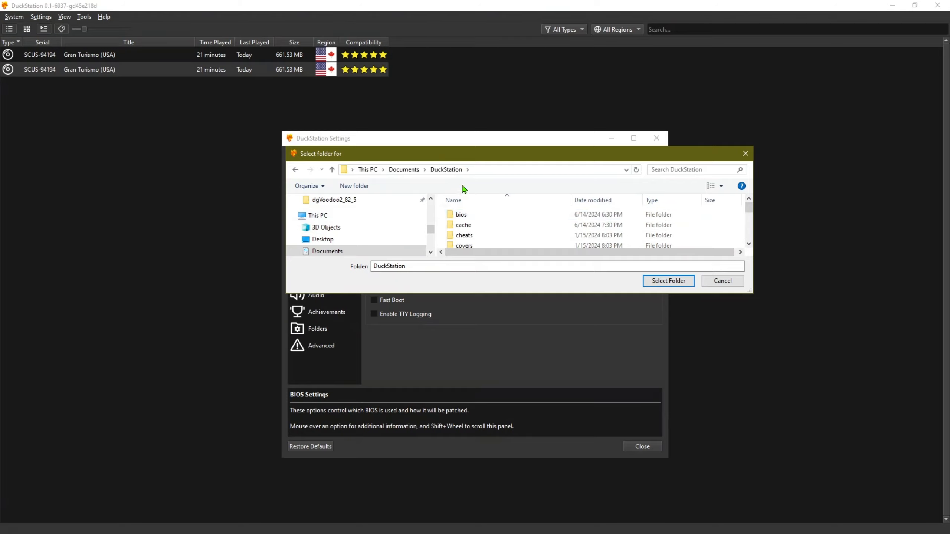
{"action": "left_click", "coordinate": [458, 217]}
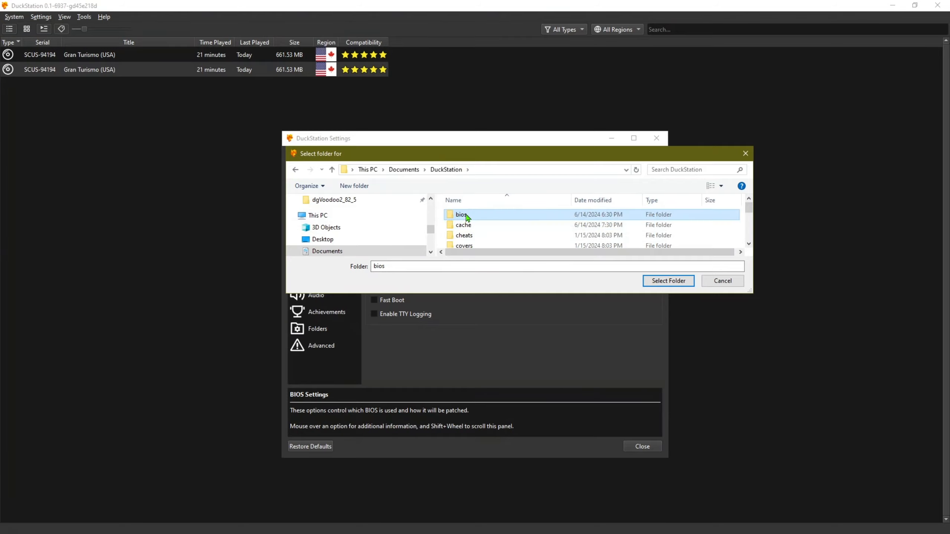
{"action": "left_click", "coordinate": [656, 280]}
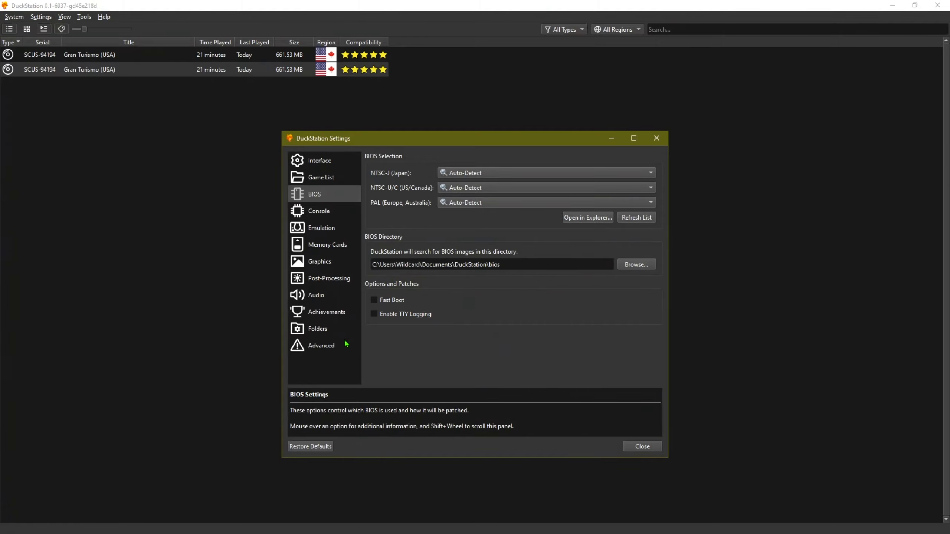
Switch to the Console page, showing Auto-Detect region and Recompiler (Fastest) execution mode.
{"action": "left_click", "coordinate": [317, 216]}
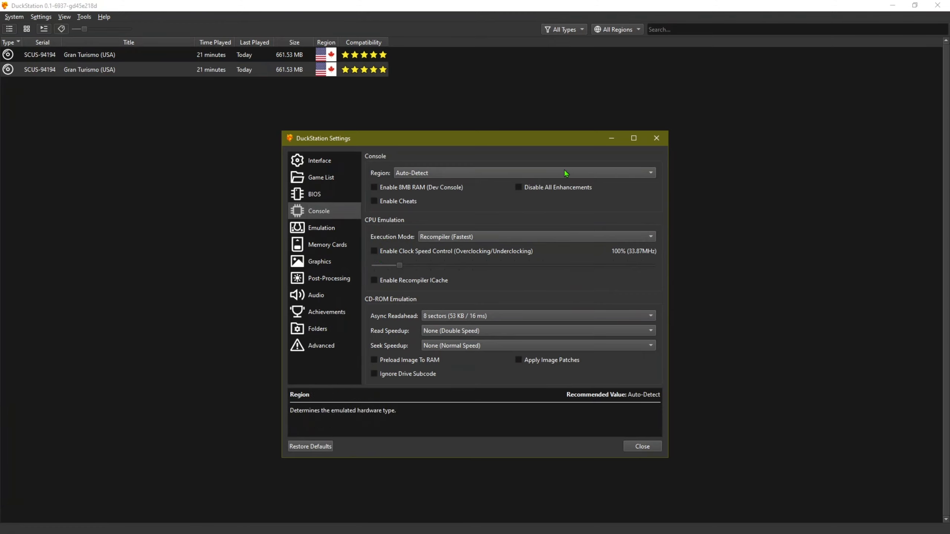
Tick Vertical Sync (VSync) on the Emulation page, then go to the Memory Cards page.
{"action": "left_click", "coordinate": [313, 230]}
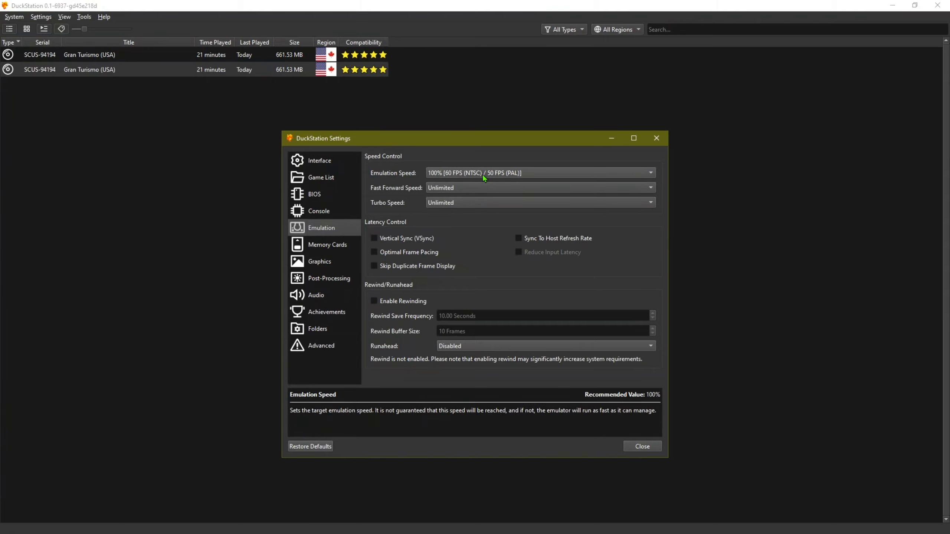
{"action": "left_click", "coordinate": [374, 238]}
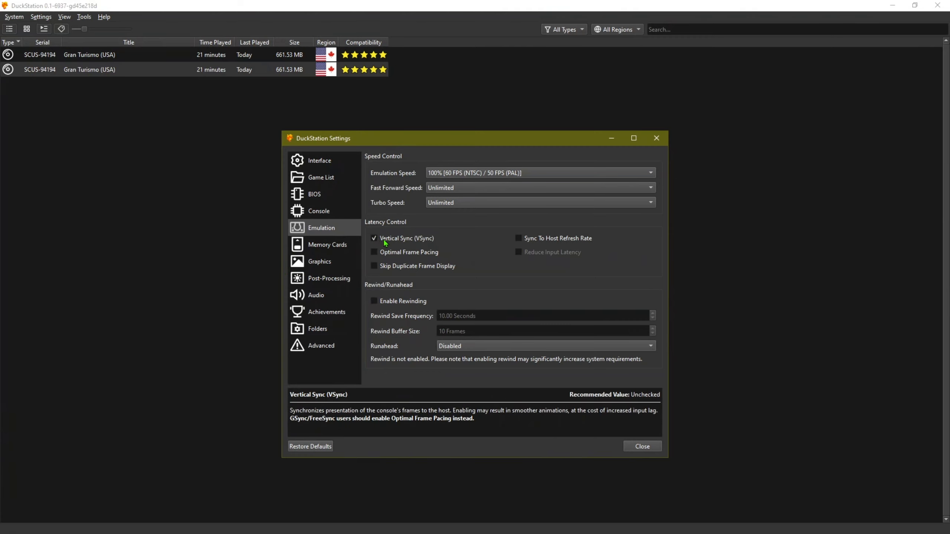
{"action": "left_click", "coordinate": [331, 249]}
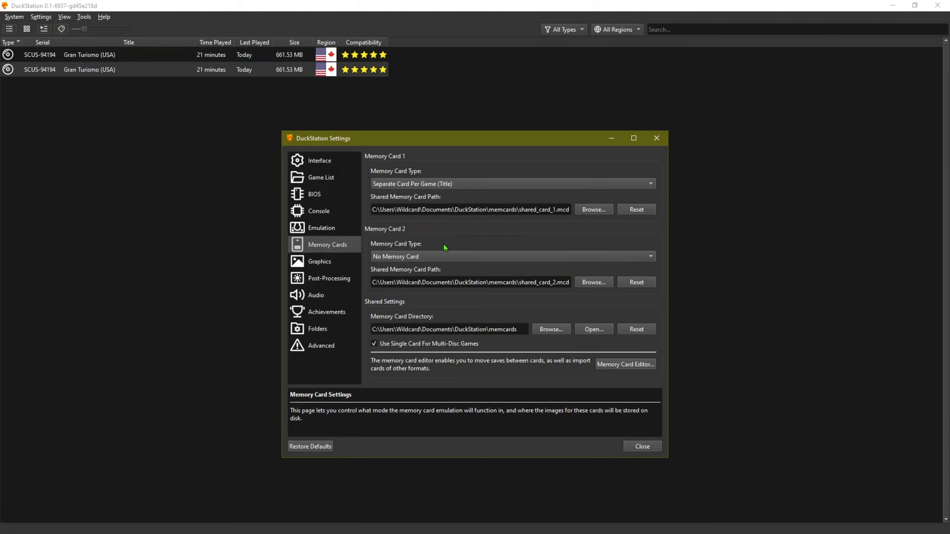
{"action": "left_click", "coordinate": [323, 264]}
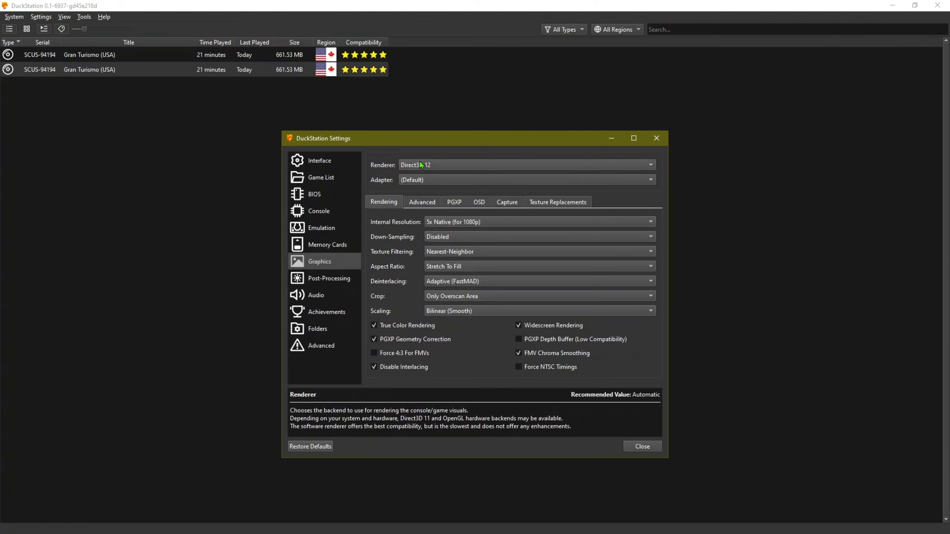
{"action": "left_click", "coordinate": [451, 164]}
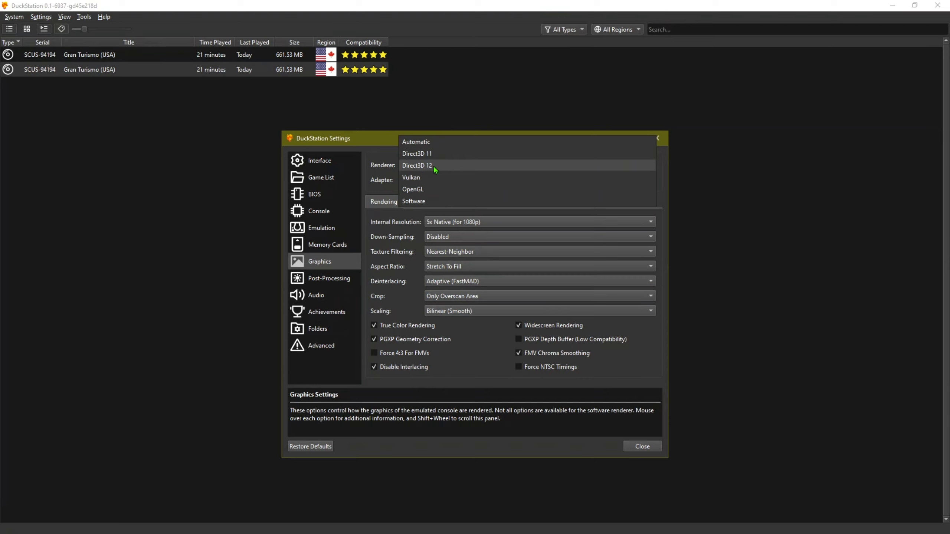
{"action": "left_click", "coordinate": [412, 180]}
{"action": "left_click", "coordinate": [445, 180]}
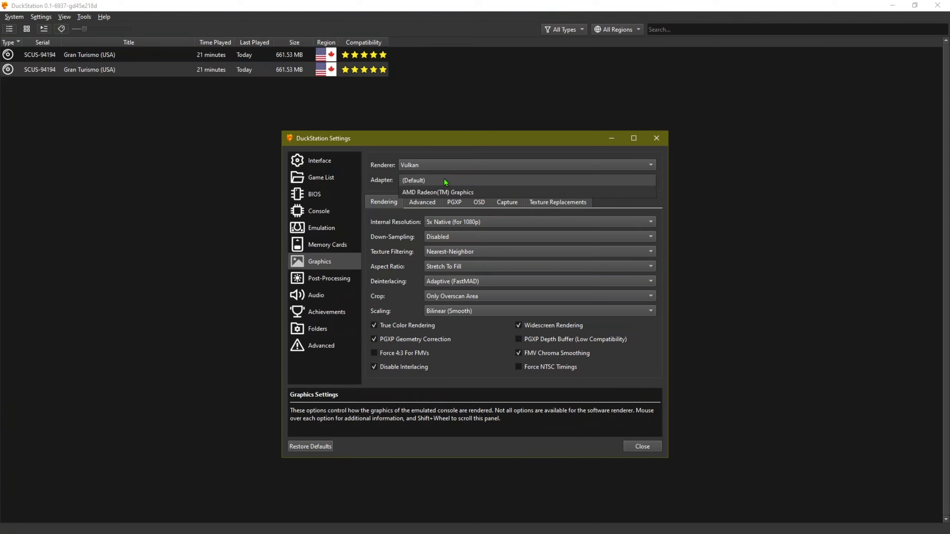
{"action": "left_click", "coordinate": [369, 144]}
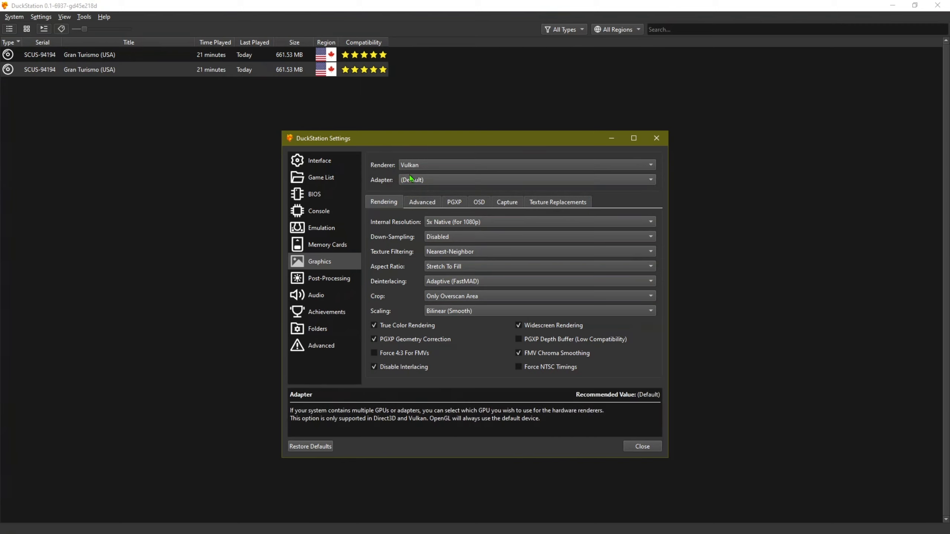
{"action": "left_click", "coordinate": [443, 180]}
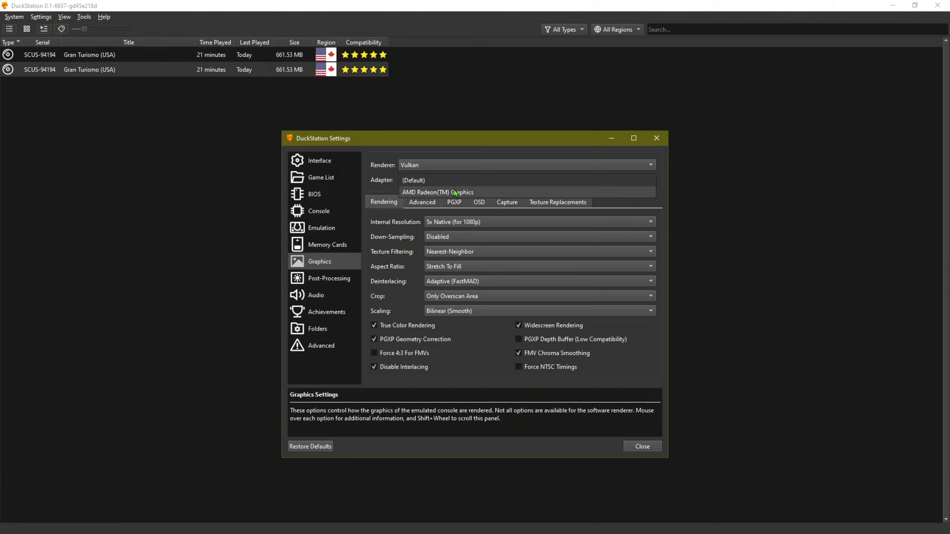
{"action": "left_click", "coordinate": [439, 147]}
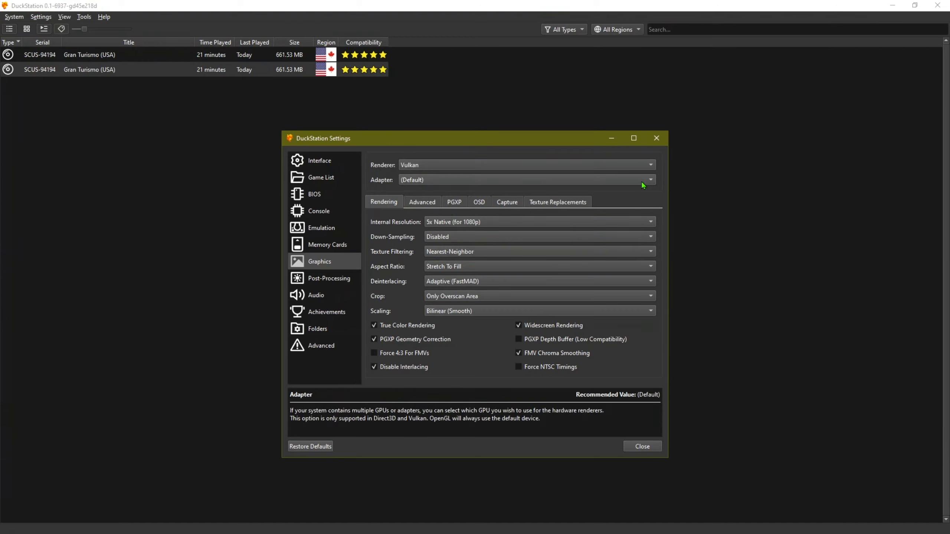
{"action": "left_click", "coordinate": [628, 181]}
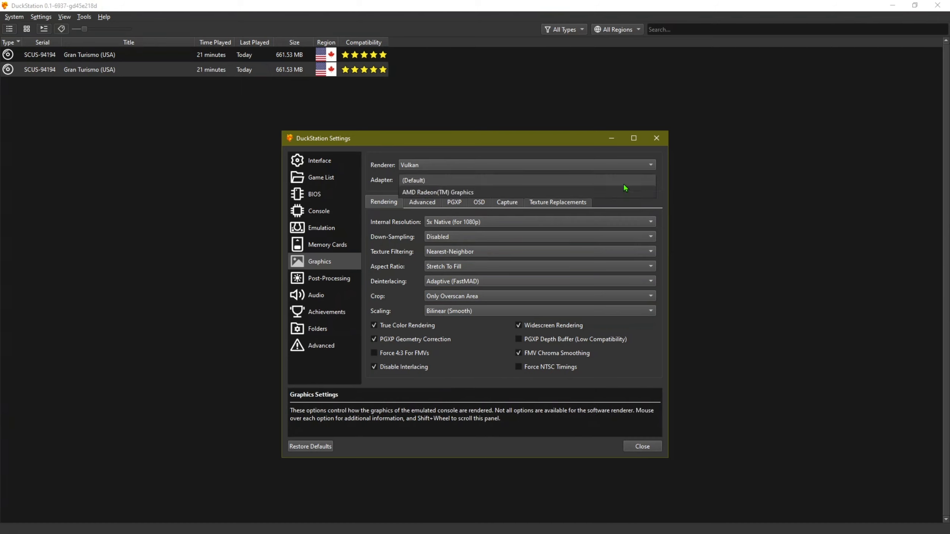
{"action": "left_click", "coordinate": [457, 152]}
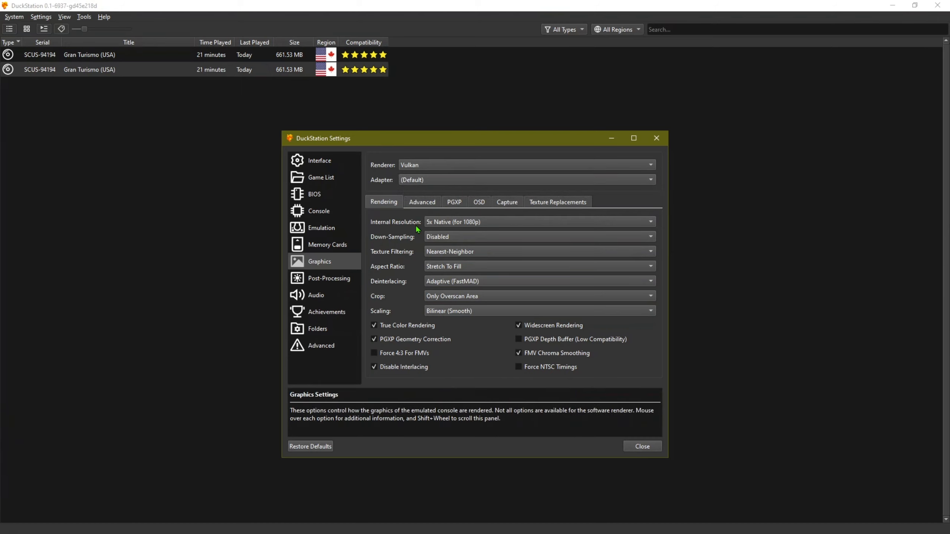
{"action": "left_click", "coordinate": [415, 182]}
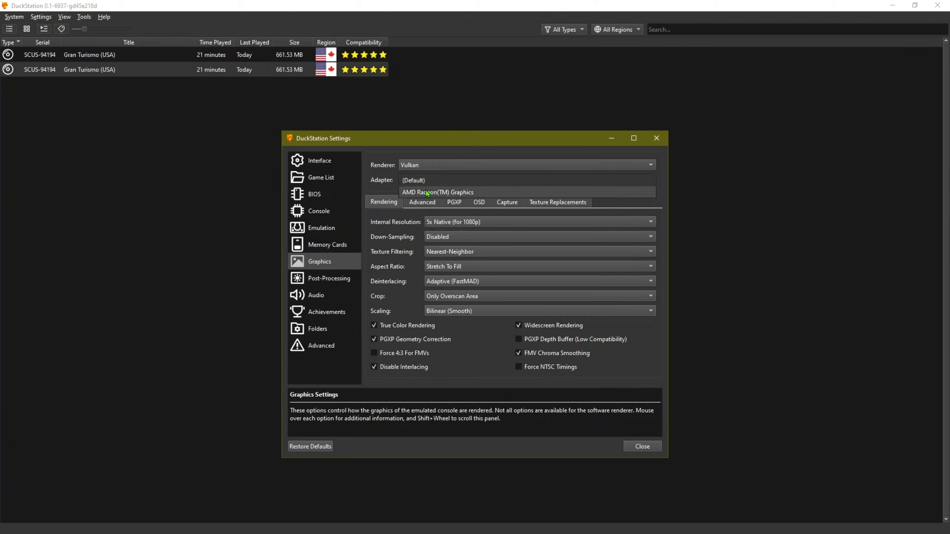
{"action": "left_click", "coordinate": [431, 182]}
{"action": "left_click", "coordinate": [455, 183]}
{"action": "left_click", "coordinate": [630, 203]}
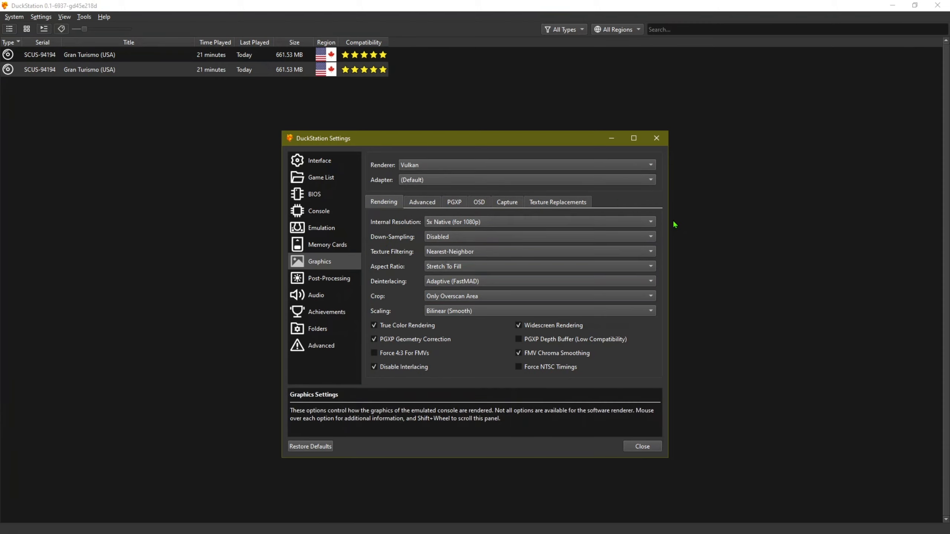
Keep 5x resolution and disabled down-sampling, and set Bilinear texture filtering with a 16:9 aspect ratio.
{"action": "left_click", "coordinate": [652, 222]}
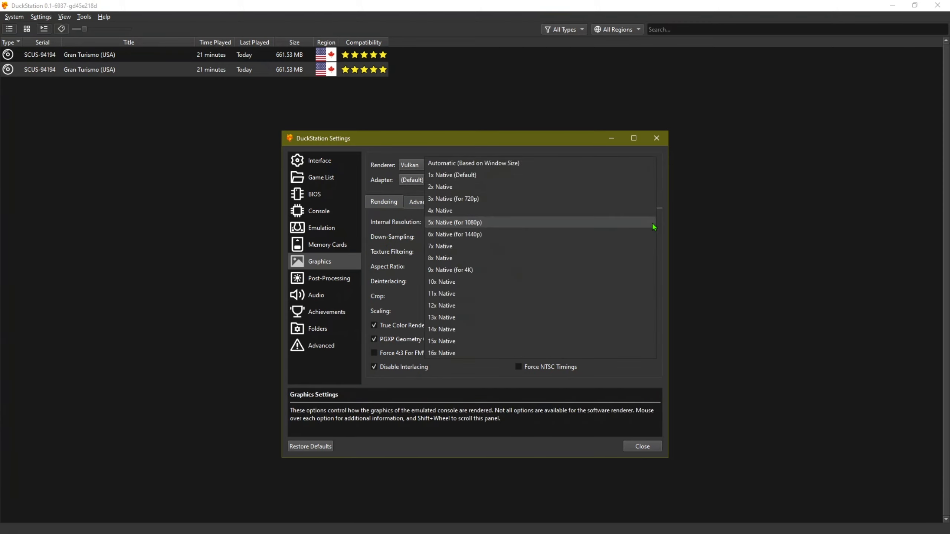
{"action": "left_click", "coordinate": [475, 223]}
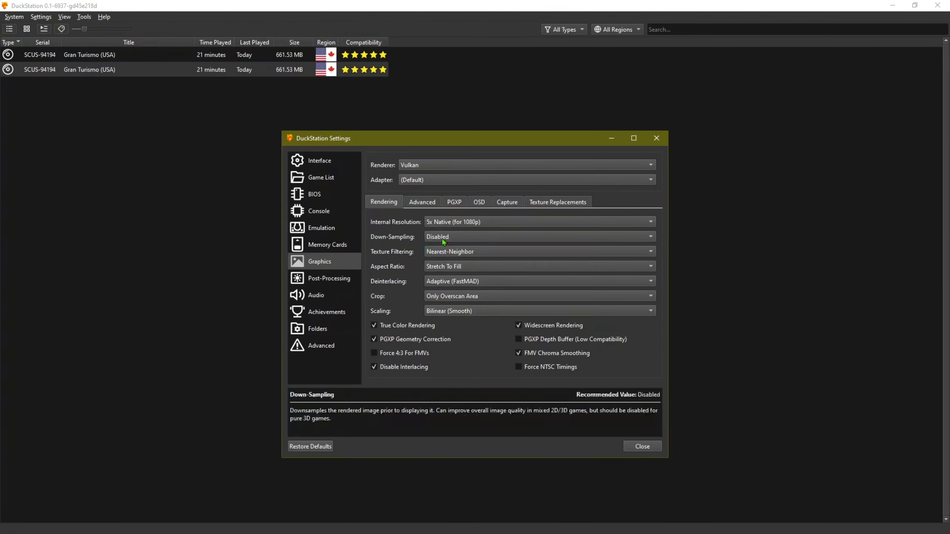
{"action": "left_click", "coordinate": [496, 238]}
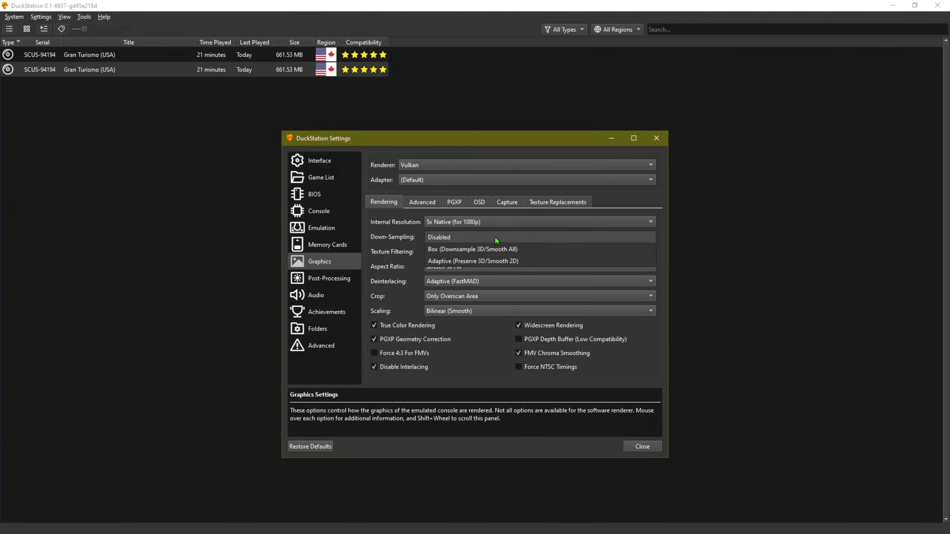
{"action": "left_click", "coordinate": [494, 238]}
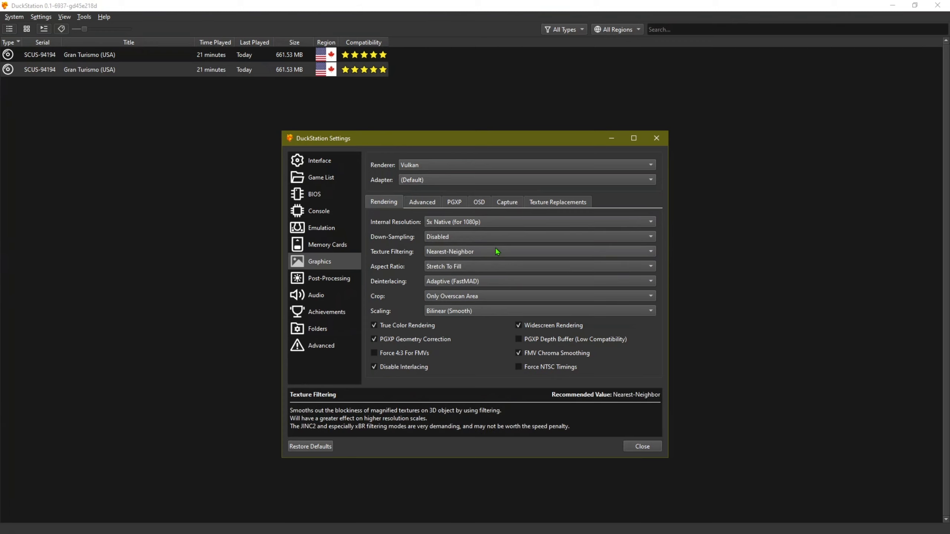
{"action": "left_click", "coordinate": [531, 251]}
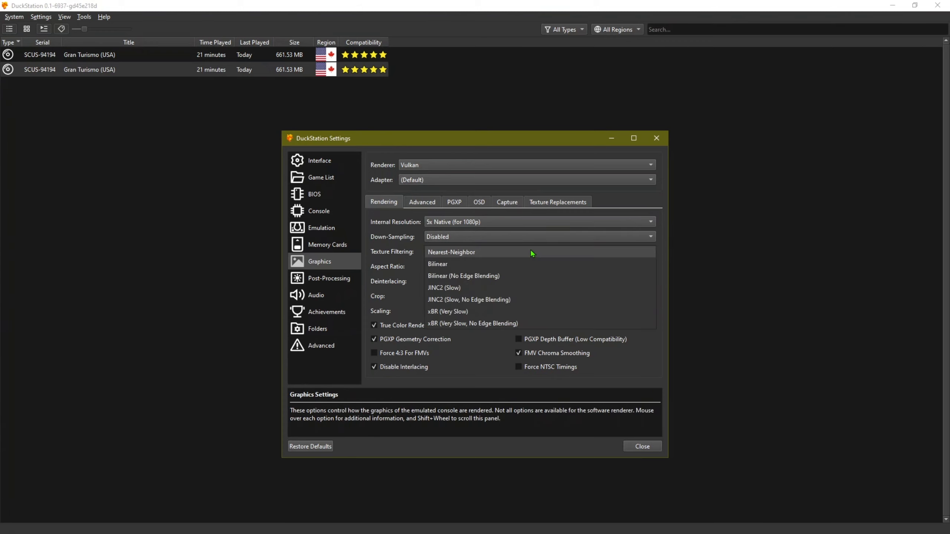
{"action": "left_click", "coordinate": [450, 265]}
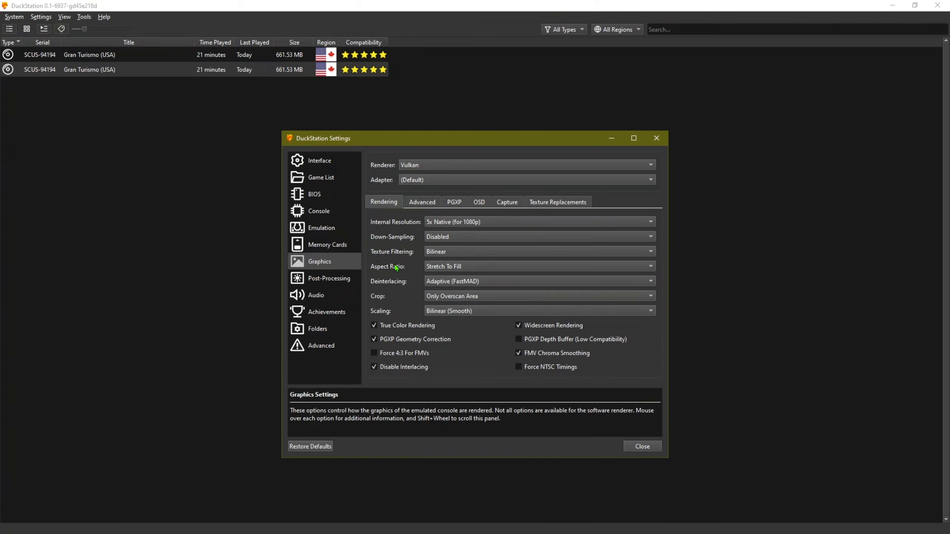
{"action": "left_click", "coordinate": [477, 267]}
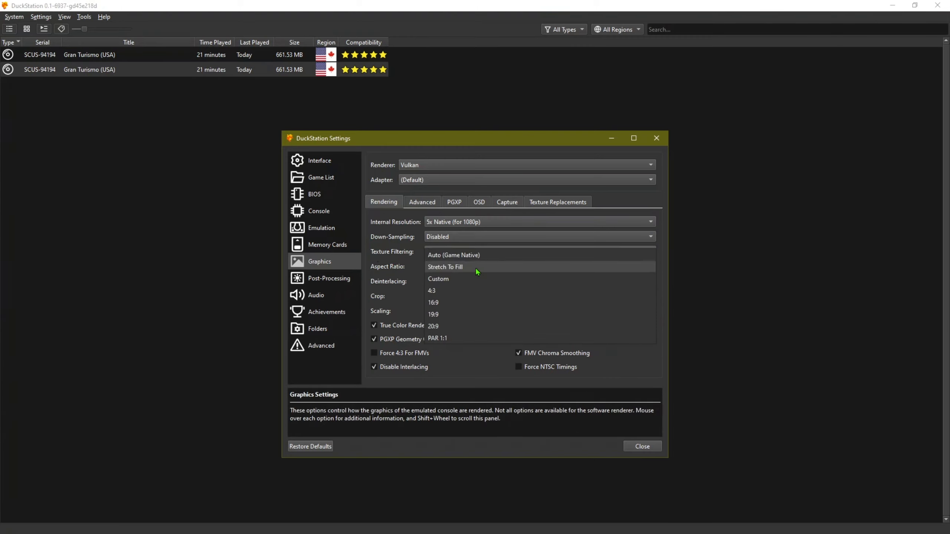
{"action": "left_click", "coordinate": [442, 303]}
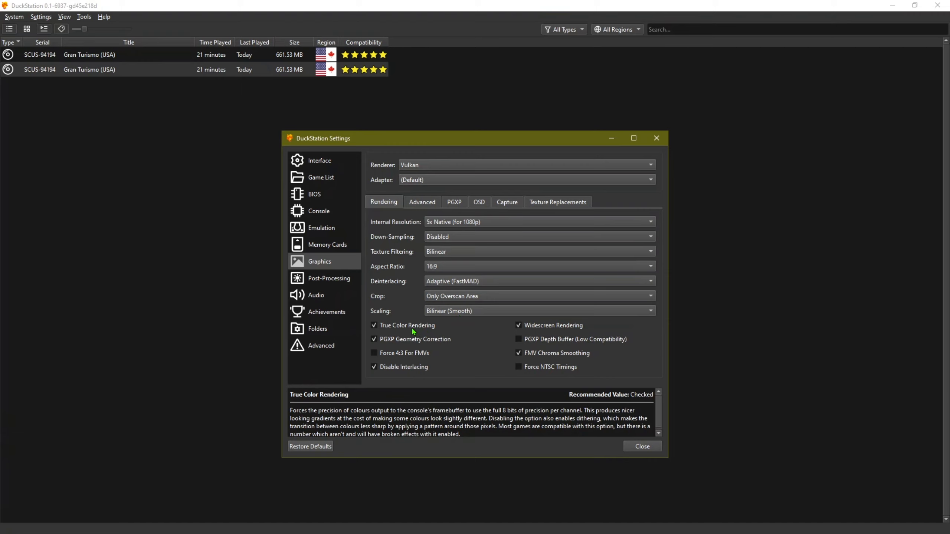
{"action": "mouse_move", "coordinate": [422, 342]}
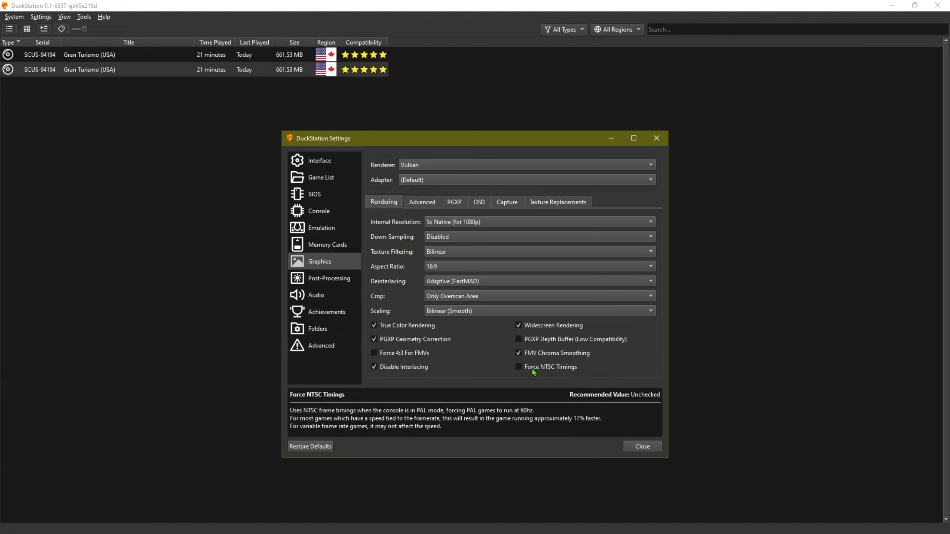
Add crt-lottes to the post-processing chain, view its parameters, then remove it again.
{"action": "left_click", "coordinate": [329, 281]}
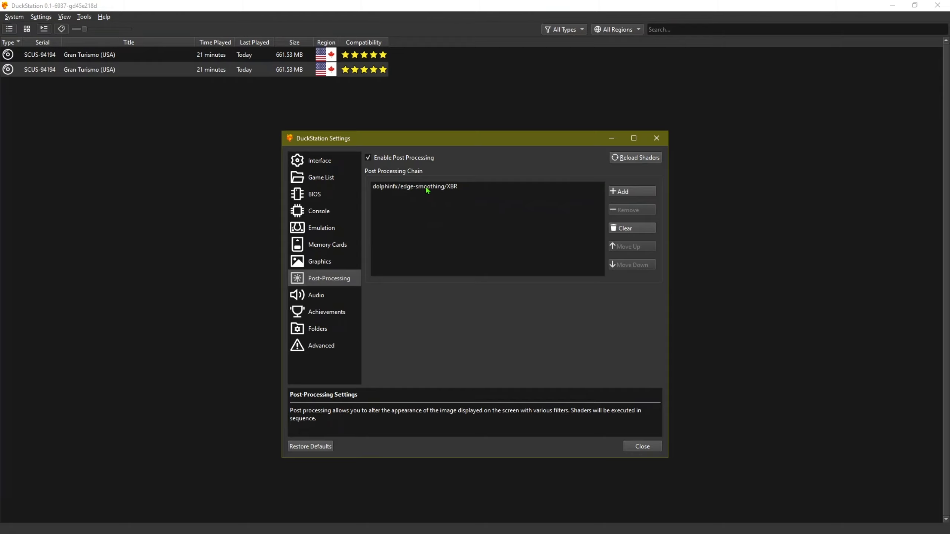
{"action": "left_click", "coordinate": [635, 190]}
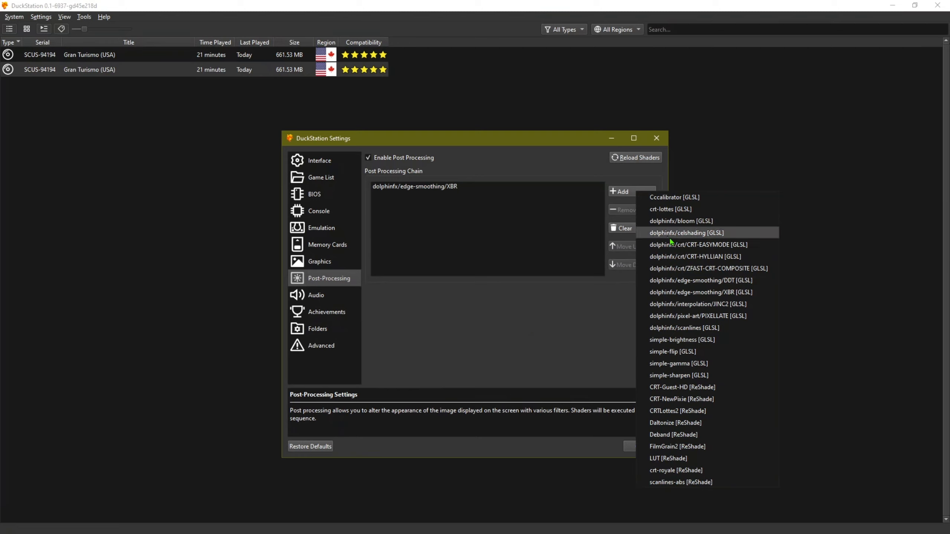
{"action": "left_click", "coordinate": [681, 210]}
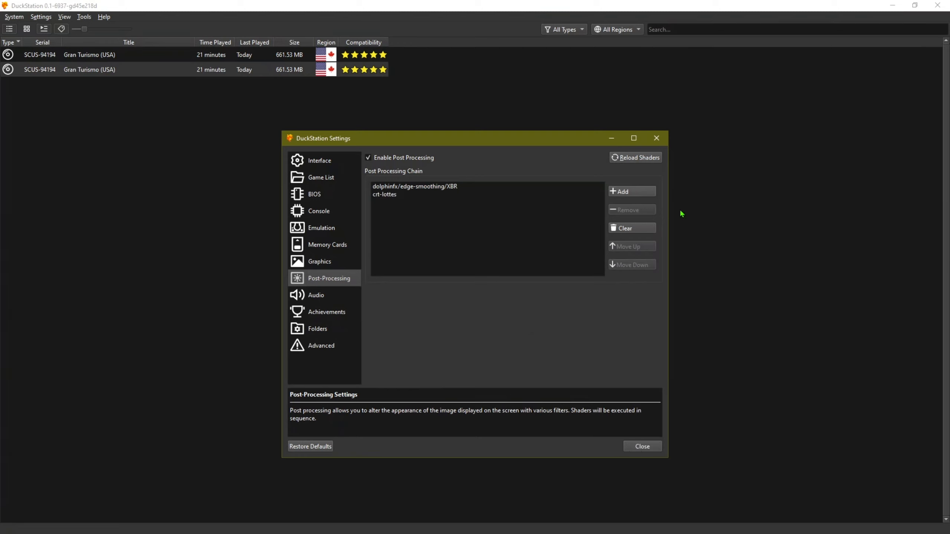
{"action": "left_click", "coordinate": [390, 196]}
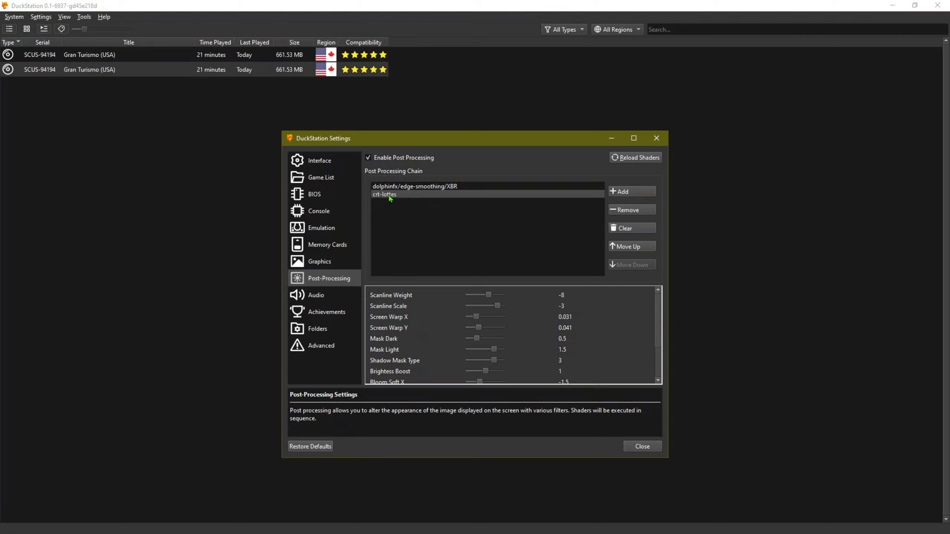
{"action": "left_click", "coordinate": [627, 213]}
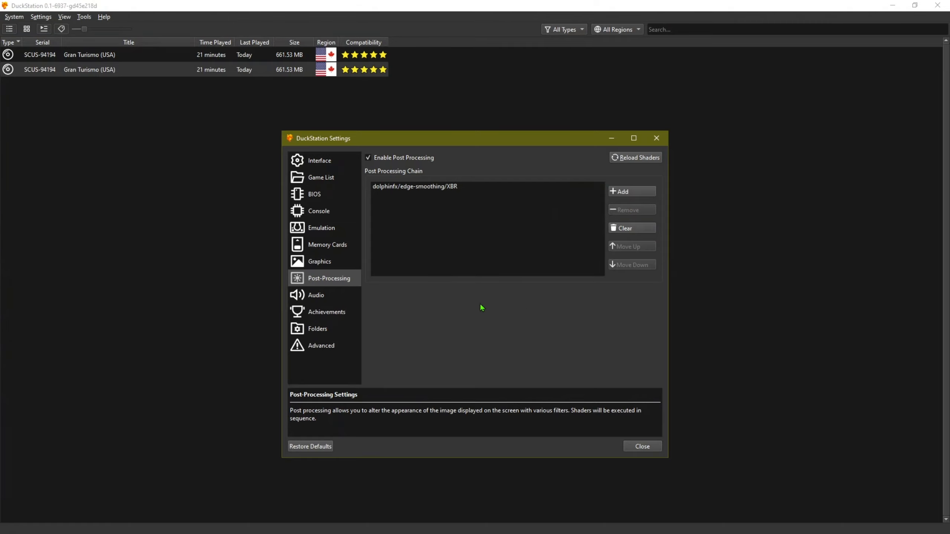
{"action": "left_click", "coordinate": [314, 298]}
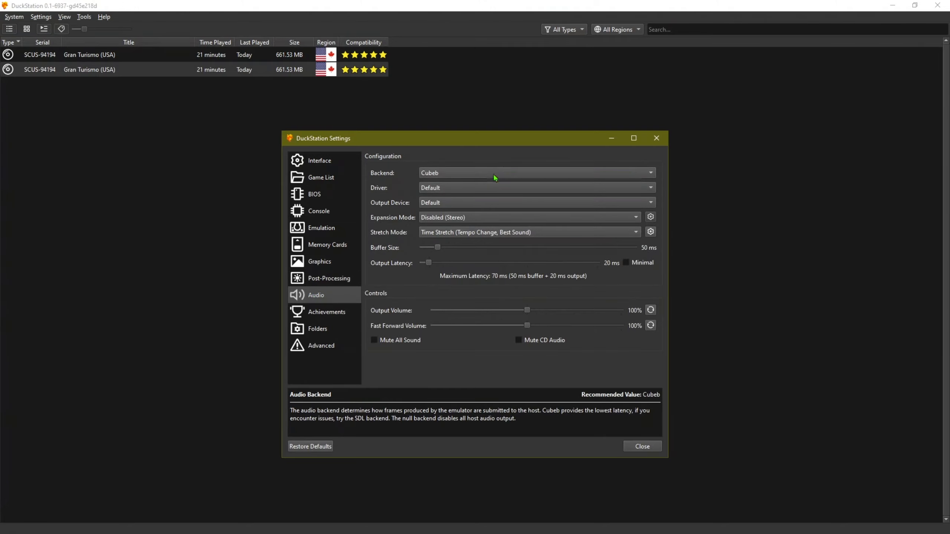
Leave the audio output on the Cubeb backend with the Default driver.
{"action": "mouse_move", "coordinate": [472, 178]}
{"action": "left_click", "coordinate": [477, 191]}
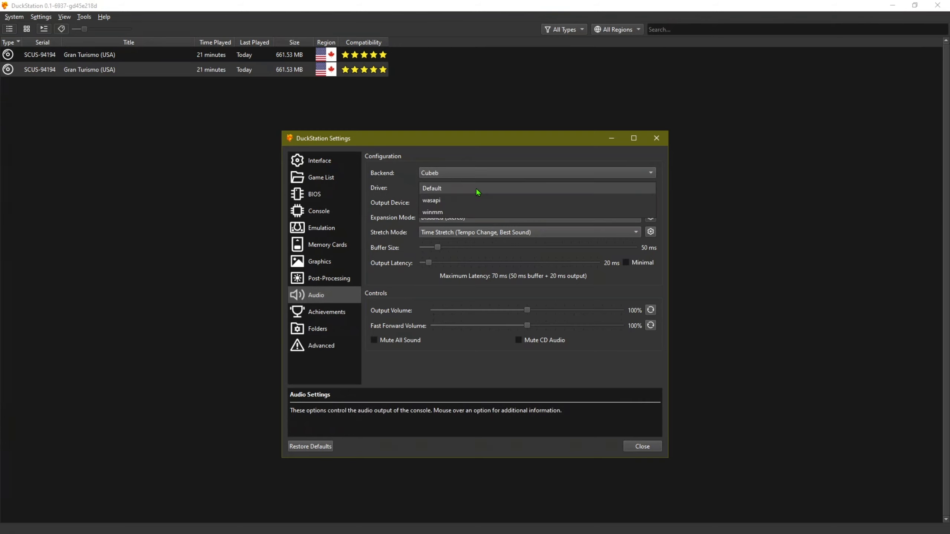
{"action": "left_click", "coordinate": [477, 190]}
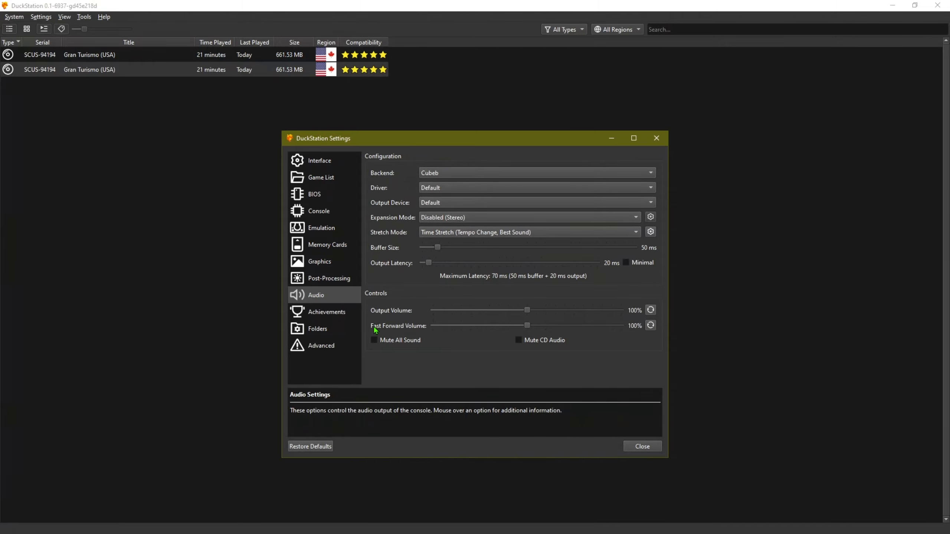
{"action": "left_click", "coordinate": [331, 316]}
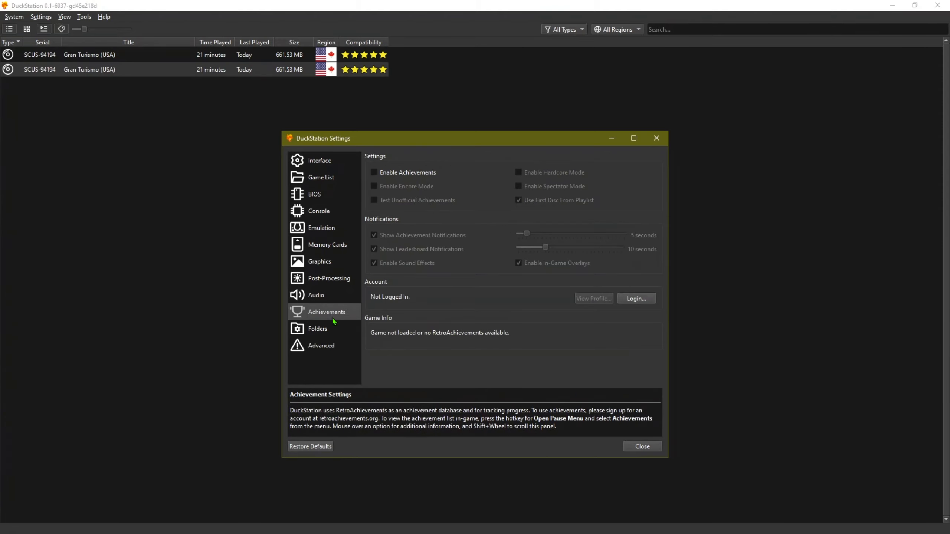
Show the Folders page listing the cache, covers, screenshots and save states directories.
{"action": "left_click", "coordinate": [317, 330]}
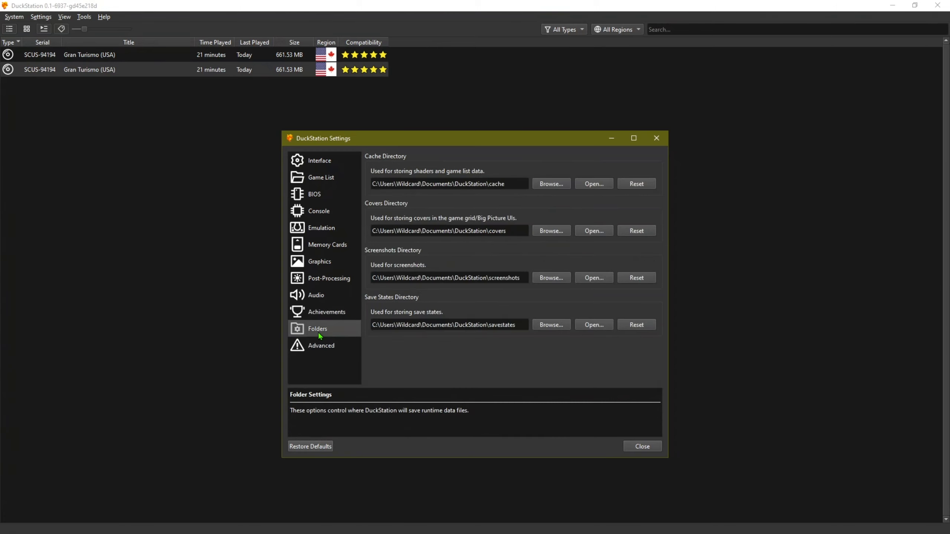